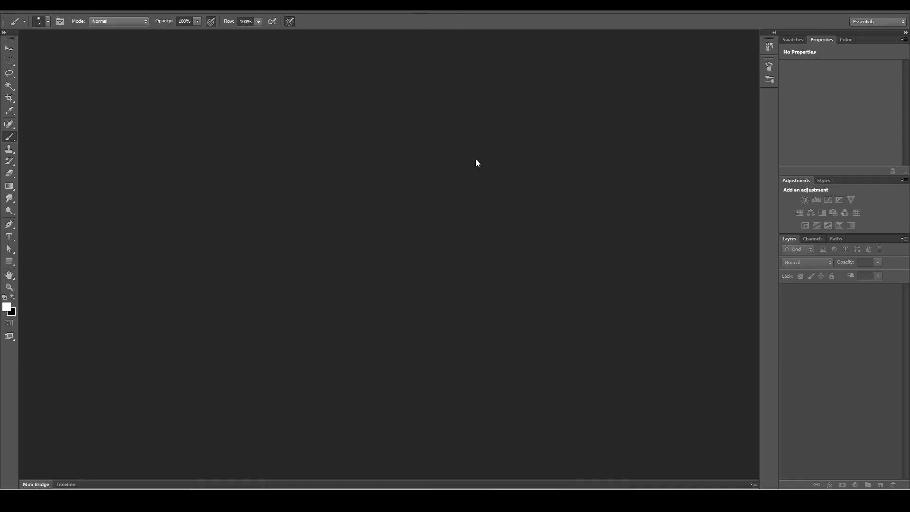
- Create a new 2048 × 2048 px, 300 ppi document with a white background
{"action": "key", "text": "ctrl+n"}
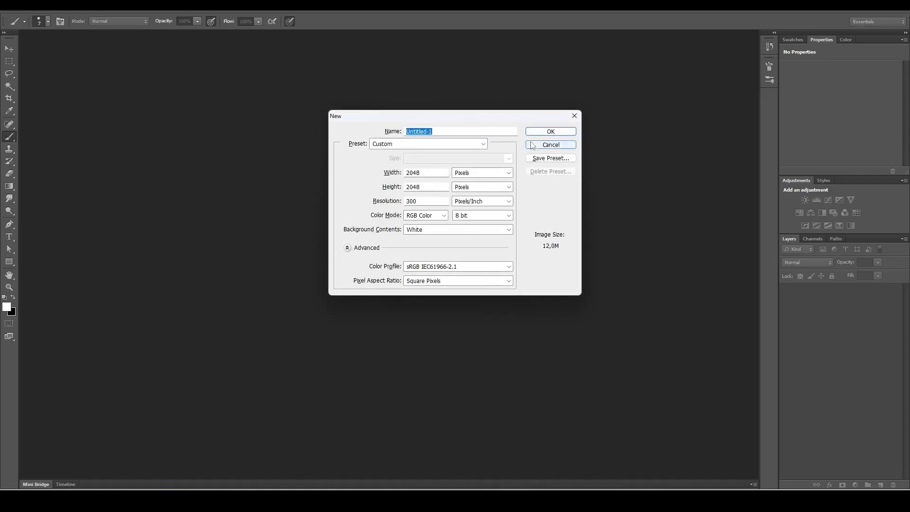
{"action": "left_click", "coordinate": [557, 131]}
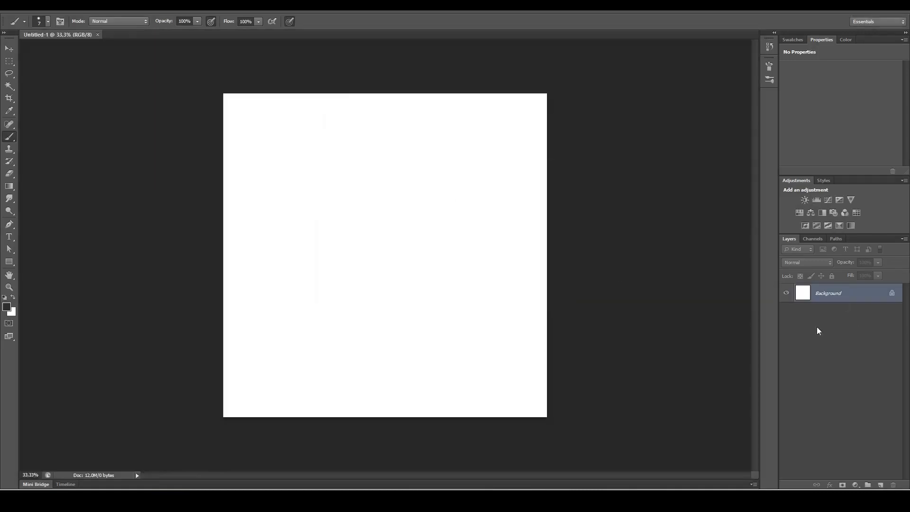
{"action": "scroll", "coordinate": [570, 272], "scroll_direction": "up", "scroll_amount": 2}
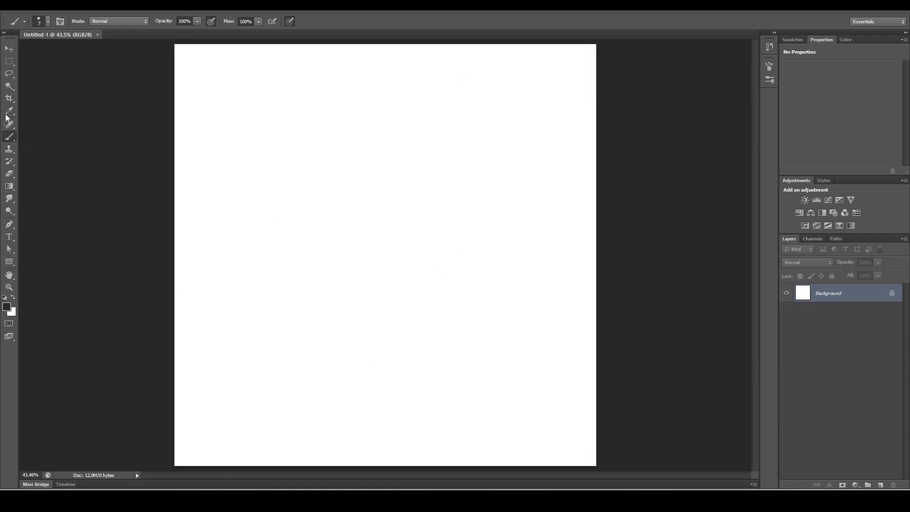
- Select a small top-left square and fill it with a magenta #ff009c Solid Color layer
{"action": "left_click", "coordinate": [10, 62]}
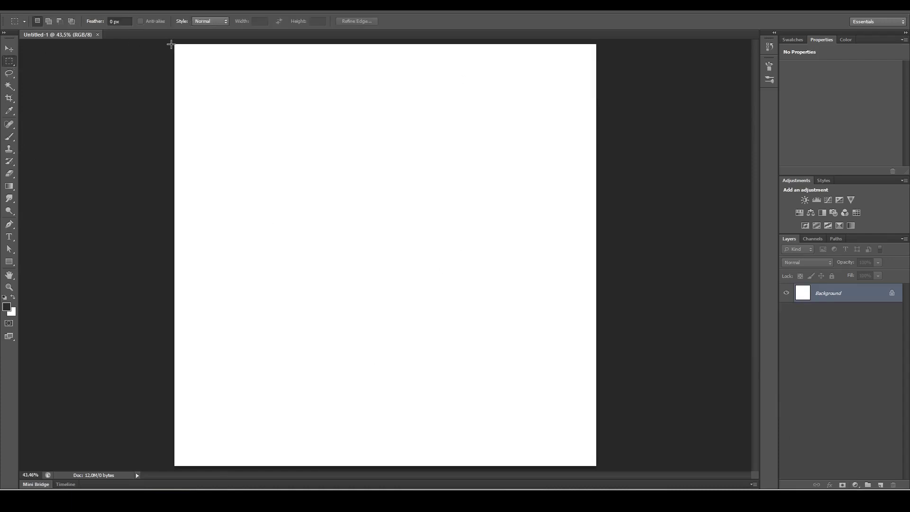
{"action": "left_click_drag", "start_coordinate": [170, 43], "coordinate": [203, 73]}
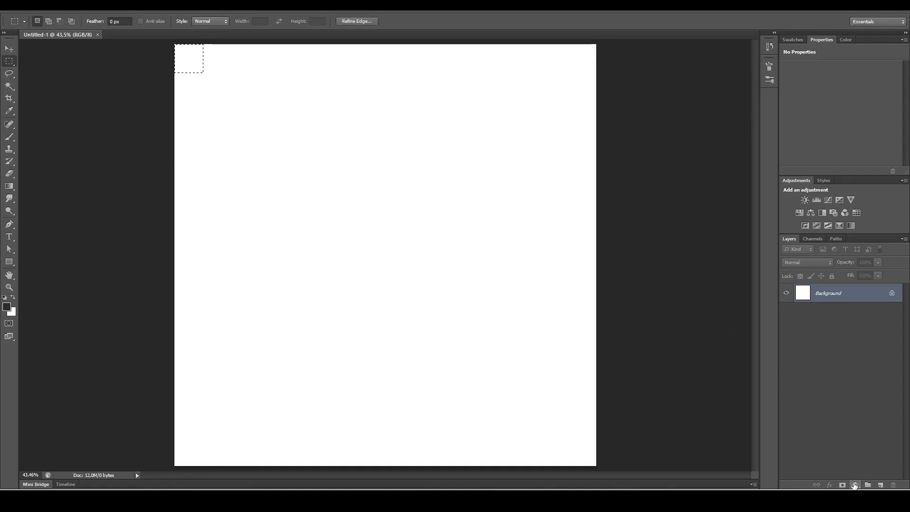
{"action": "left_click", "coordinate": [855, 485]}
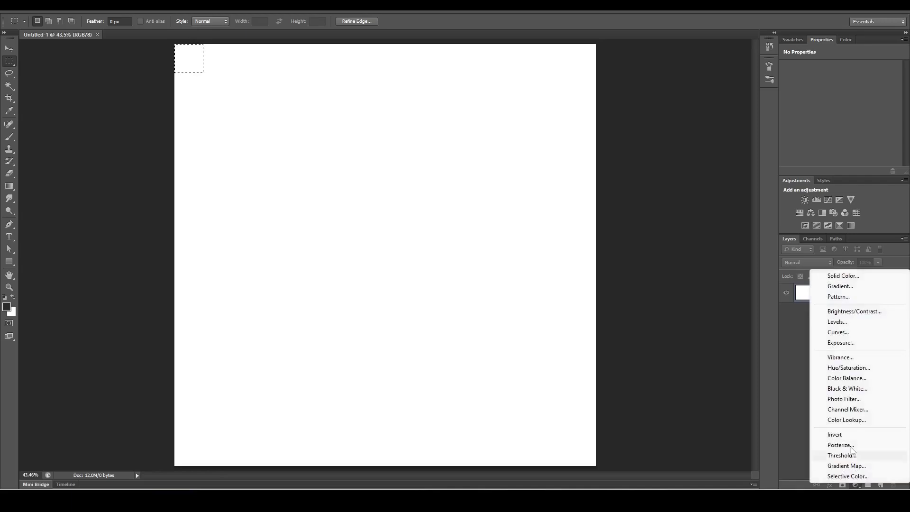
{"action": "left_click", "coordinate": [836, 276]}
{"action": "left_click", "coordinate": [719, 102]}
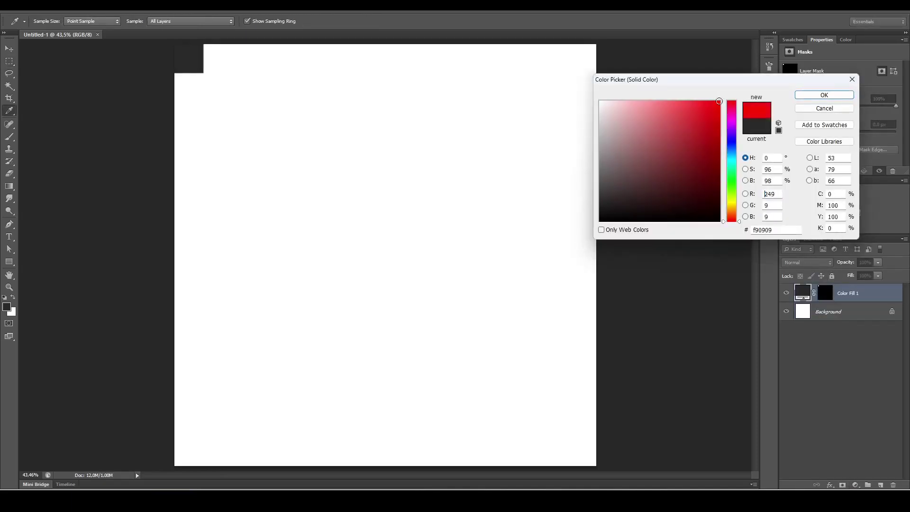
{"action": "left_click", "coordinate": [731, 113]}
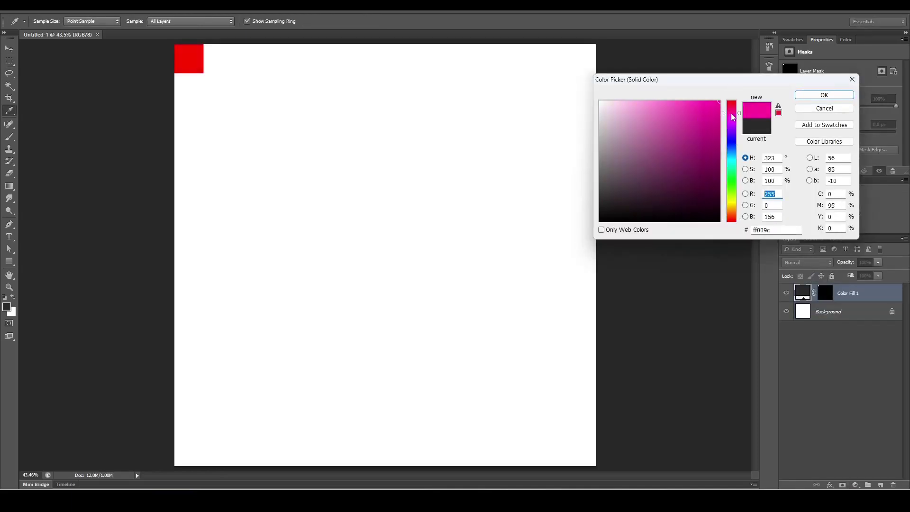
{"action": "left_click", "coordinate": [824, 96]}
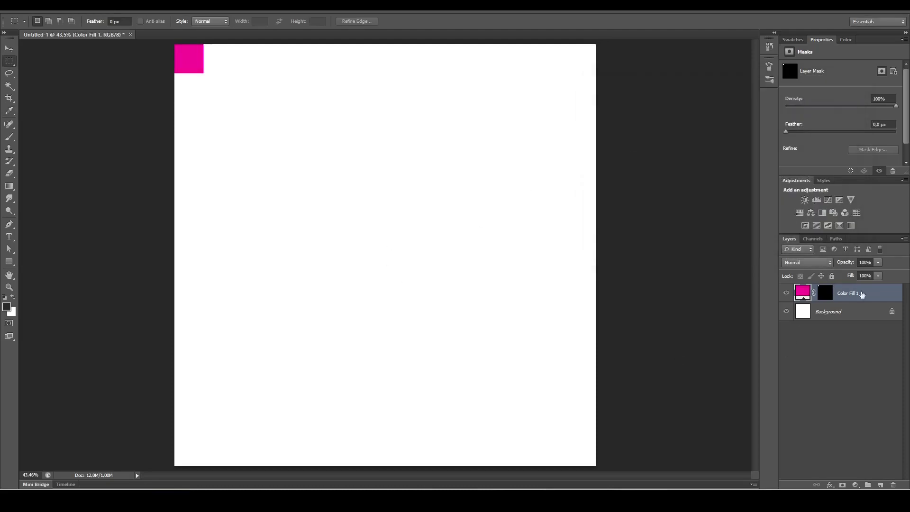
{"action": "key", "text": "v"}
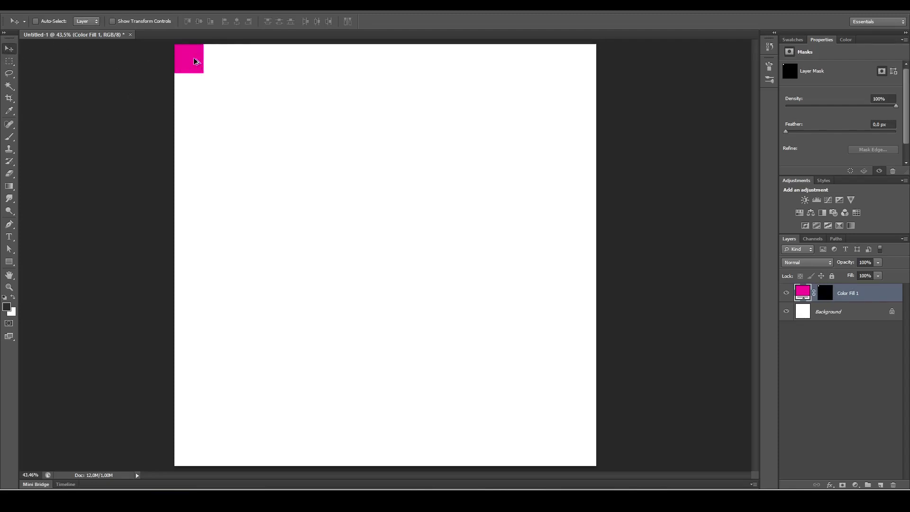
- Duplicate the magenta square directly beneath itself and check that View snapping is on
{"action": "left_click_drag", "start_coordinate": [194, 59], "coordinate": [199, 91]}
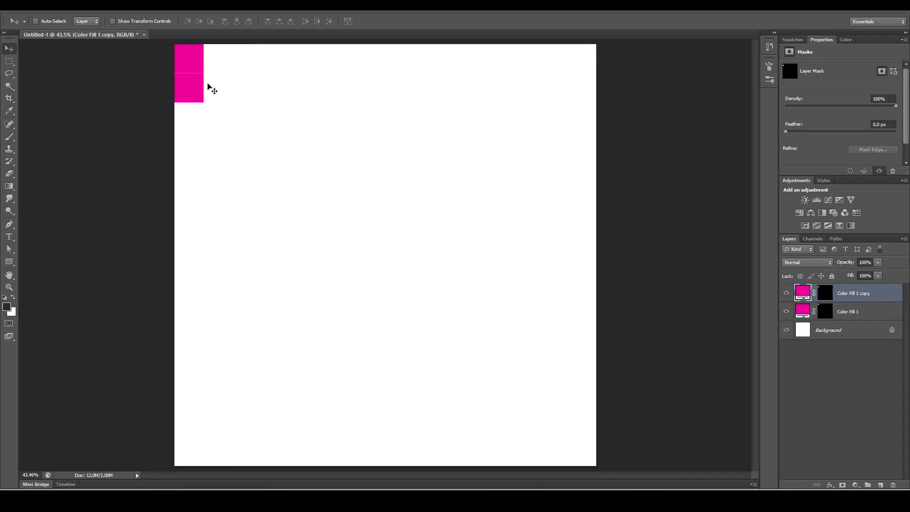
{"action": "left_click", "coordinate": [175, 11]}
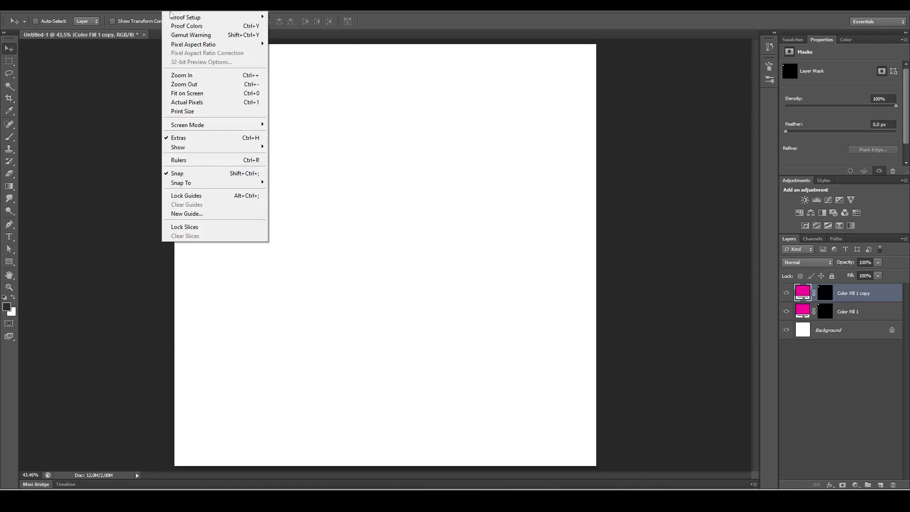
{"action": "left_click", "coordinate": [170, 10]}
{"action": "left_click", "coordinate": [170, 10]}
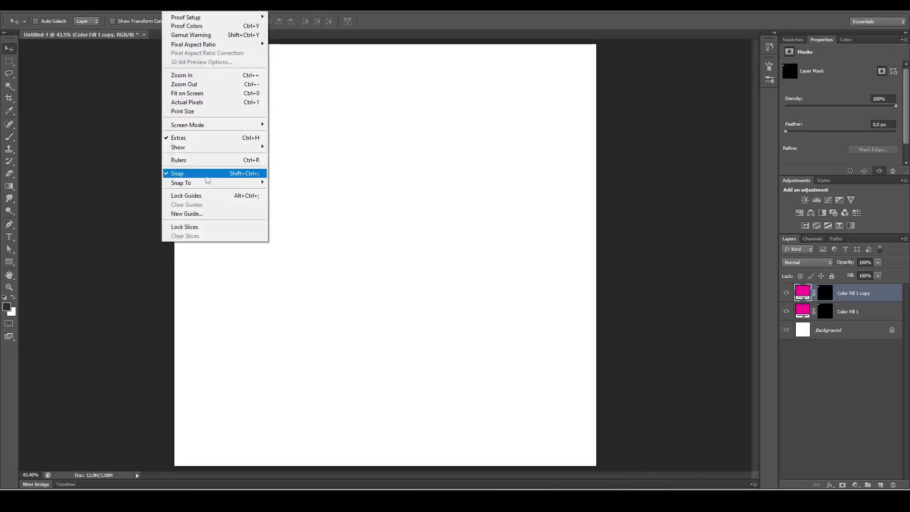
{"action": "left_click", "coordinate": [406, 79]}
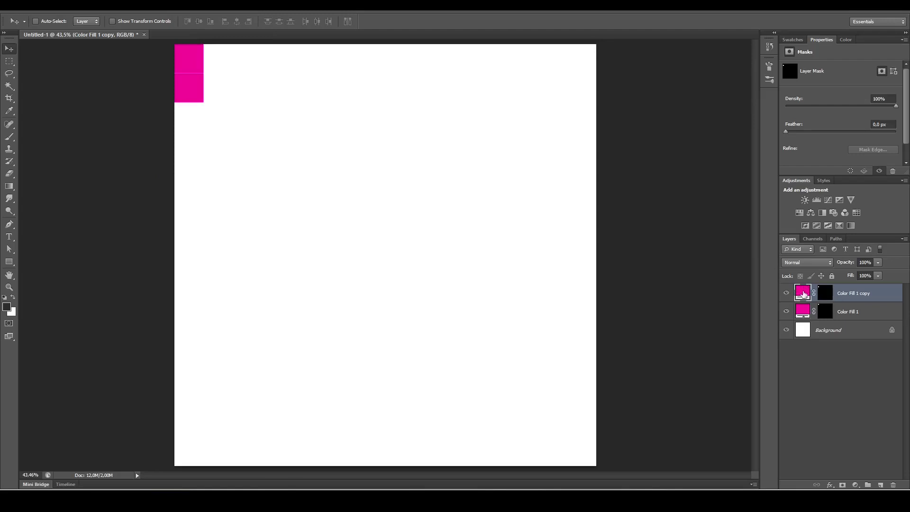
- Recolor the copied square to cyan #00b4ff
{"action": "double_click", "coordinate": [803, 293]}
{"action": "left_click", "coordinate": [732, 155]}
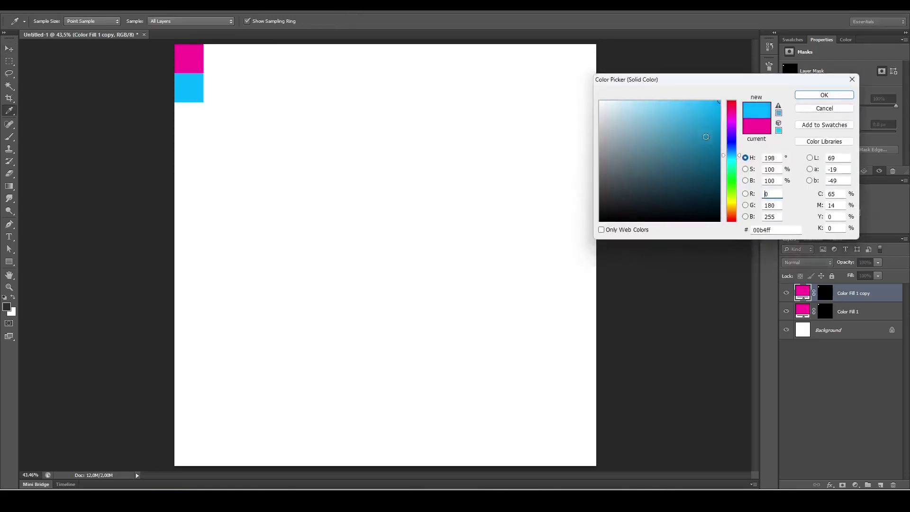
{"action": "left_click", "coordinate": [824, 95]}
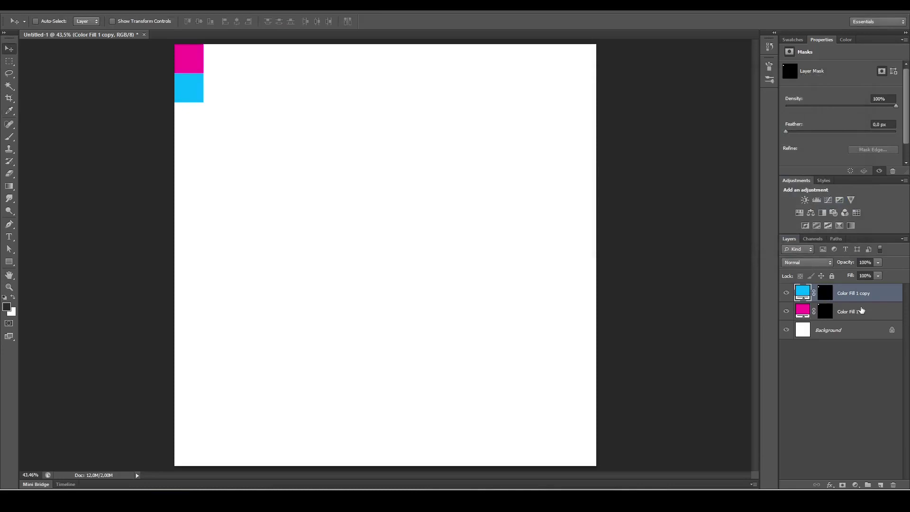
{"action": "left_click", "coordinate": [862, 317], "text": "shift"}
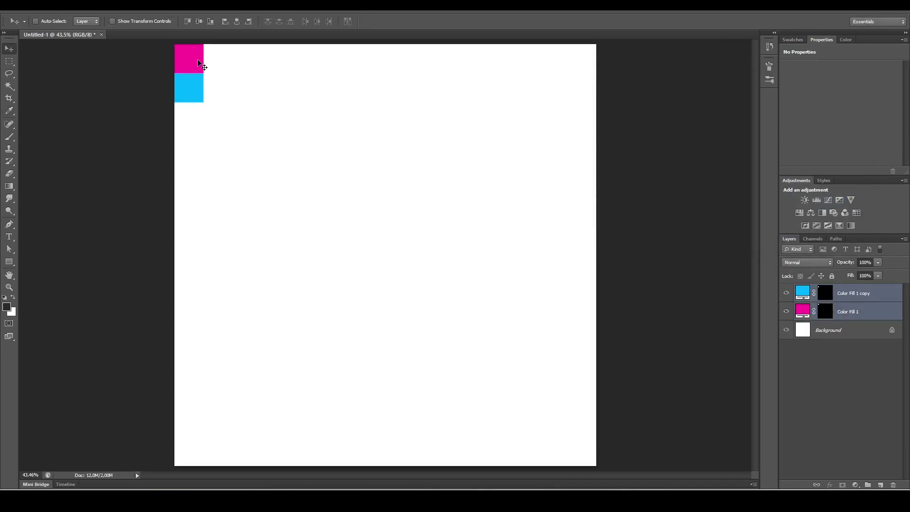
- Duplicate the magenta and cyan square pairs repeatedly down the canvas's left edge
{"action": "left_click_drag", "start_coordinate": [199, 62], "coordinate": [195, 117]}
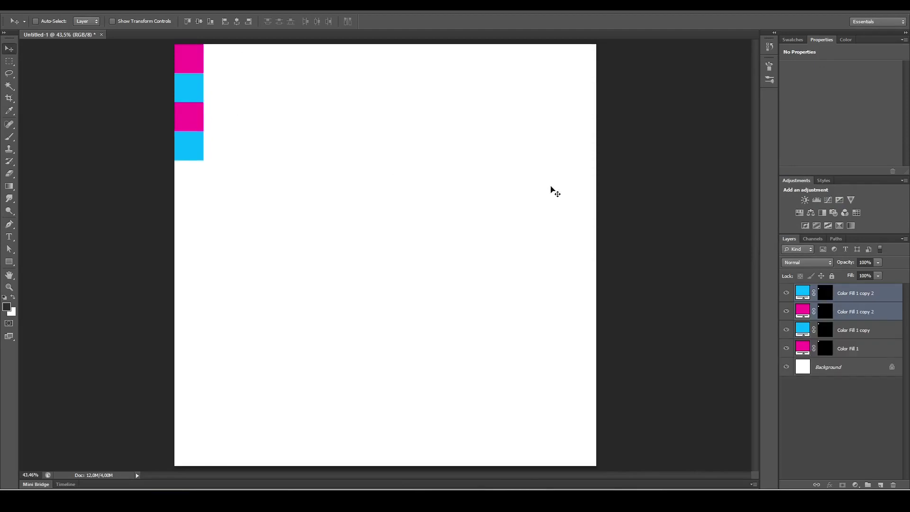
{"action": "left_click", "coordinate": [862, 293]}
{"action": "left_click", "coordinate": [877, 351], "text": "shift"}
{"action": "left_click_drag", "start_coordinate": [192, 76], "coordinate": [219, 285]}
{"action": "left_click_drag", "start_coordinate": [219, 285], "coordinate": [196, 403]}
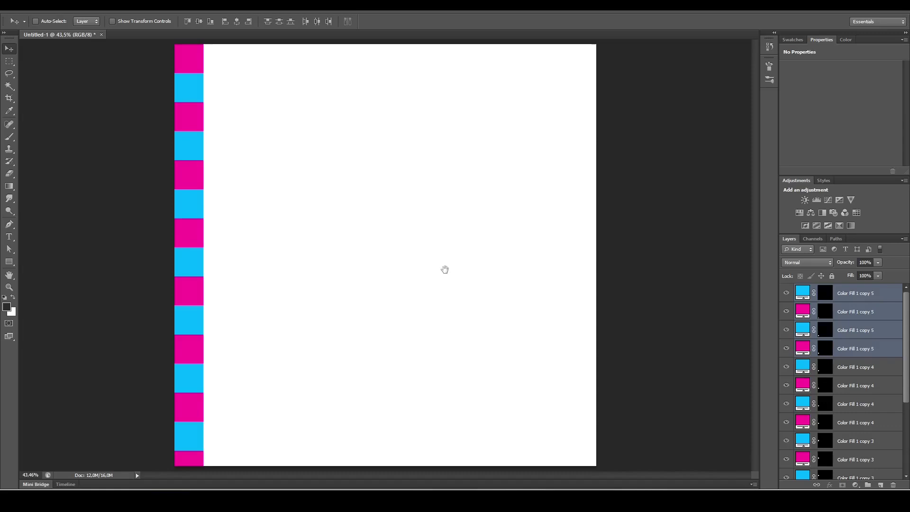
{"action": "key", "text": "ctrl+minus"}
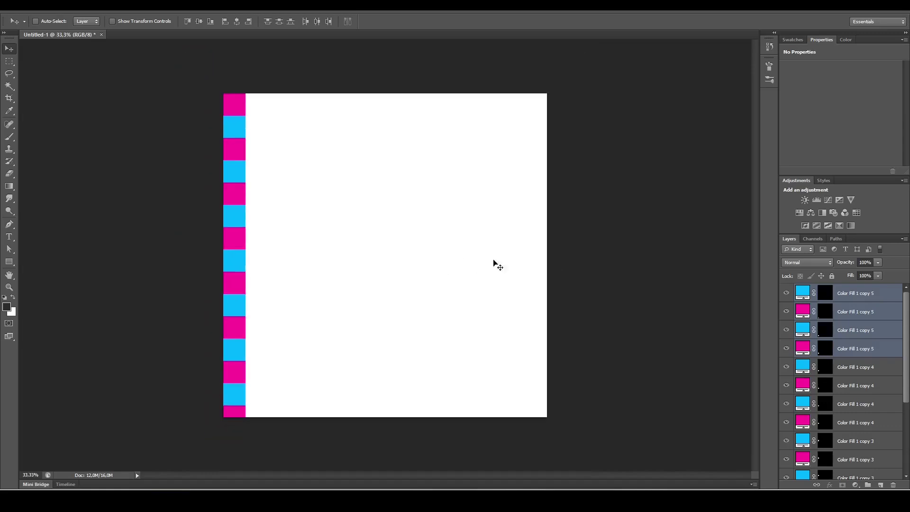
- Group all the colour fill squares and name the group 'Snappig guides'
{"action": "left_click", "coordinate": [859, 297]}
{"action": "scroll", "coordinate": [867, 351], "scroll_direction": "down", "scroll_amount": 3}
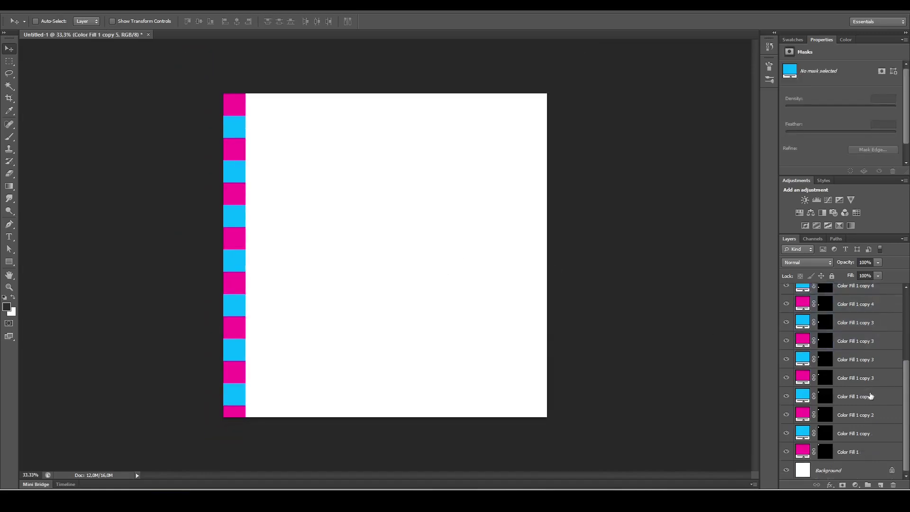
{"action": "left_click", "coordinate": [864, 455], "text": "shift"}
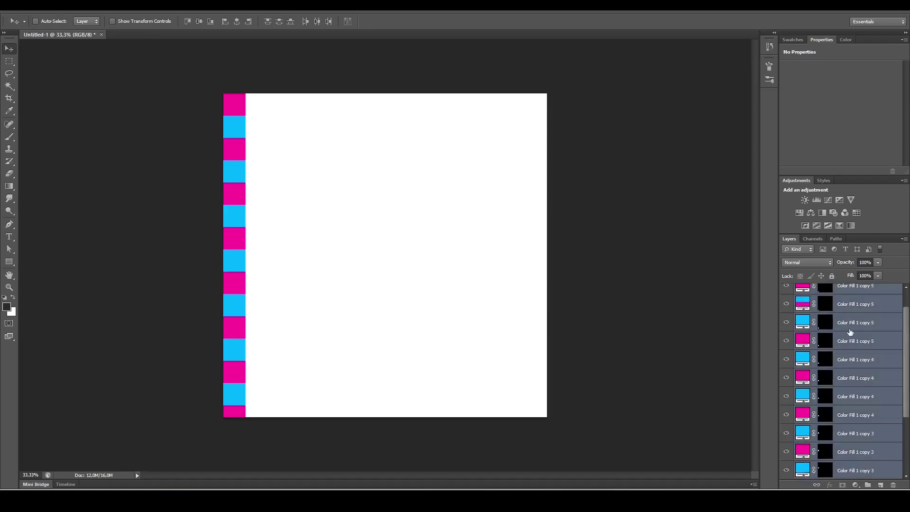
{"action": "scroll", "coordinate": [850, 332], "scroll_direction": "up", "scroll_amount": 3}
{"action": "key", "text": "ctrl+g"}
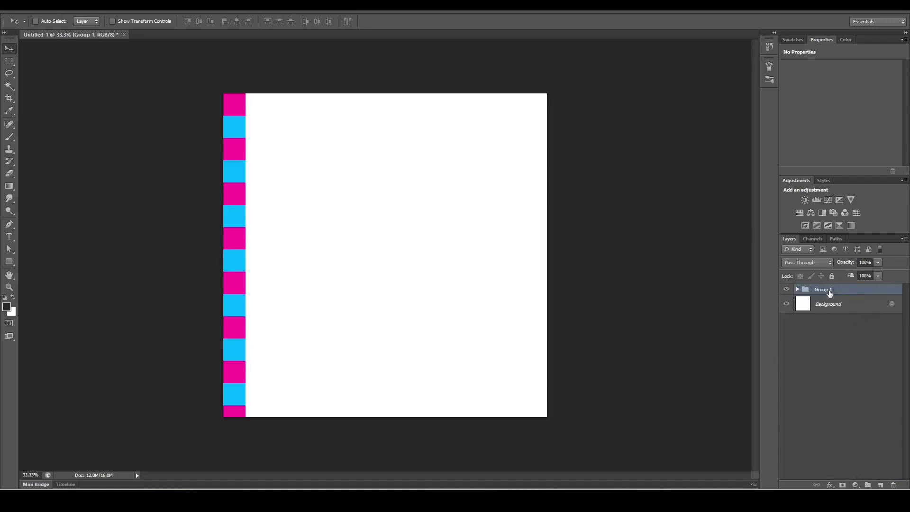
{"action": "double_click", "coordinate": [827, 290]}
{"action": "type", "text": "Snappig "}
{"action": "type", "text": "guis"}
{"action": "type", "text": "es"}
{"action": "left_click", "coordinate": [858, 354]}
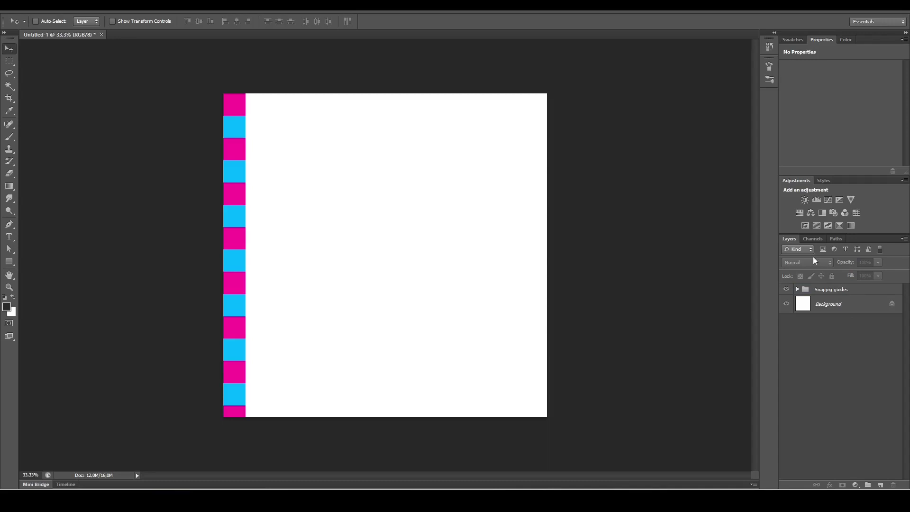
- Zoom in and select a thin strip along the magenta–cyan boundary
{"action": "key", "text": "z"}
{"action": "left_click_drag", "start_coordinate": [233, 101], "coordinate": [271, 112]}
{"action": "left_click_drag", "start_coordinate": [187, 86], "coordinate": [244, 128]}
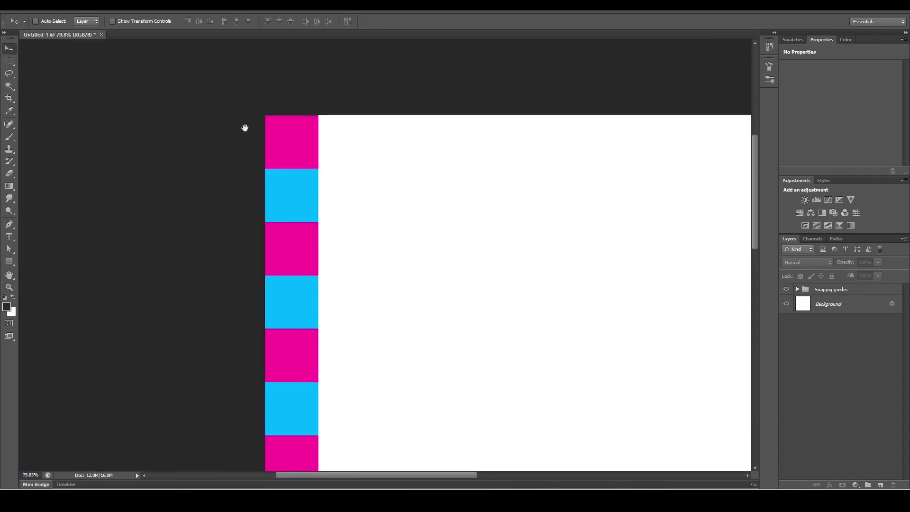
{"action": "key", "text": "m"}
{"action": "left_click_drag", "start_coordinate": [356, 150], "coordinate": [283, 126]}
{"action": "left_click_drag", "start_coordinate": [249, 171], "coordinate": [407, 176]}
{"action": "left_click_drag", "start_coordinate": [307, 196], "coordinate": [402, 249]}
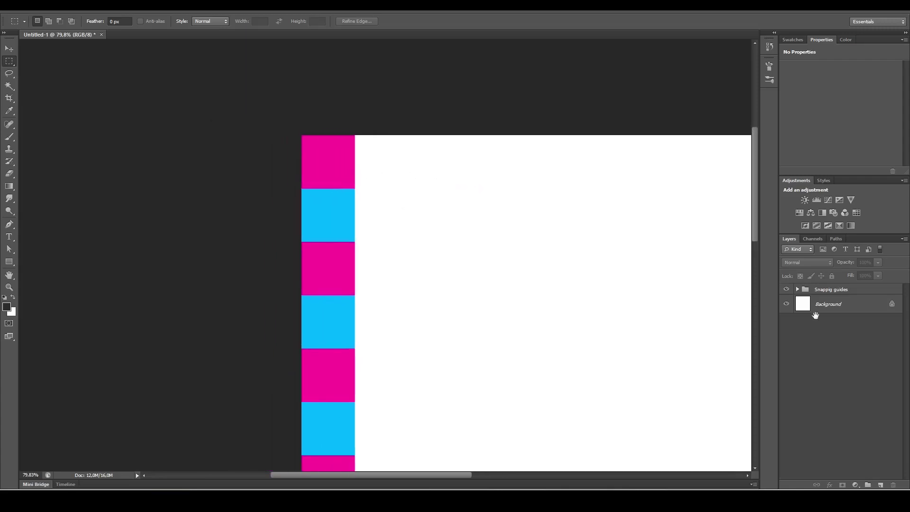
{"action": "scroll", "coordinate": [450, 241], "scroll_direction": "left", "scroll_amount": 2}
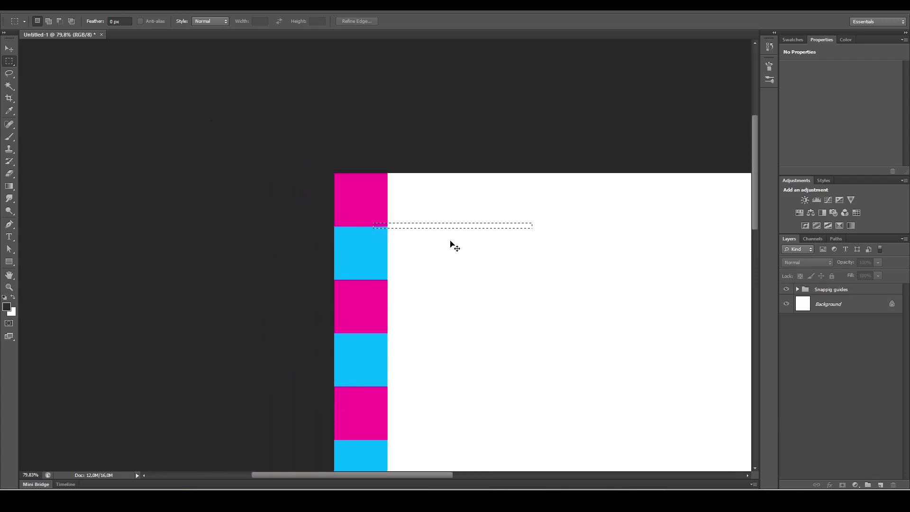
{"action": "key", "text": "z"}
{"action": "left_click_drag", "start_coordinate": [437, 209], "coordinate": [462, 233]}
{"action": "key", "text": "m"}
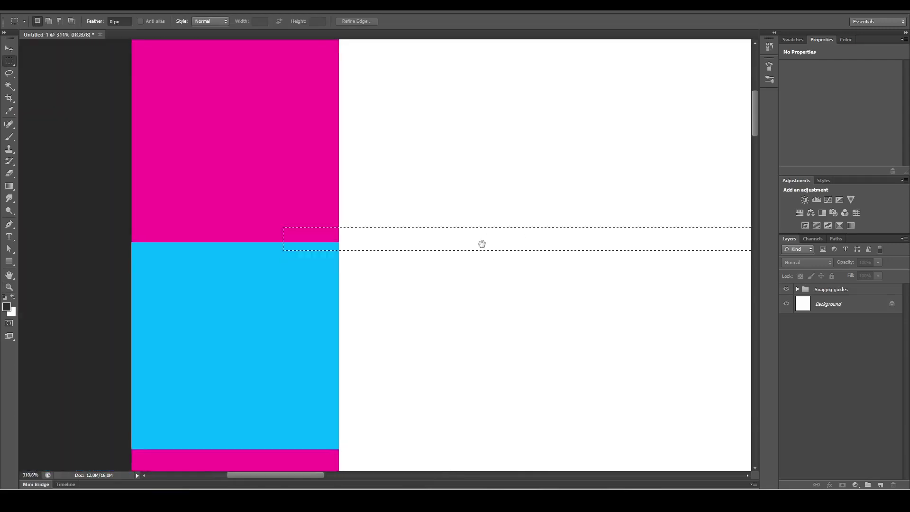
{"action": "key", "text": "ctrl+d"}
{"action": "left_click_drag", "start_coordinate": [275, 200], "coordinate": [520, 209]}
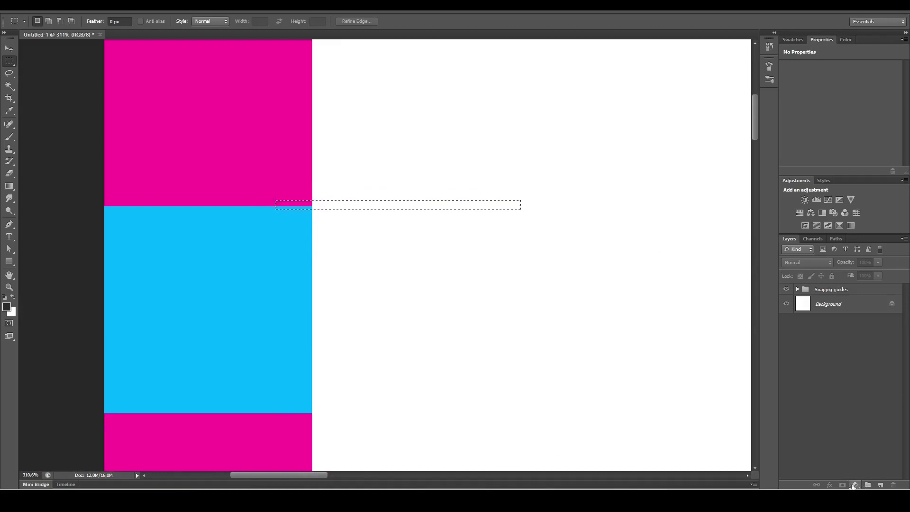
- Fill the strip with a bright green Solid Color layer, Color Fill 2
{"action": "left_click", "coordinate": [853, 485]}
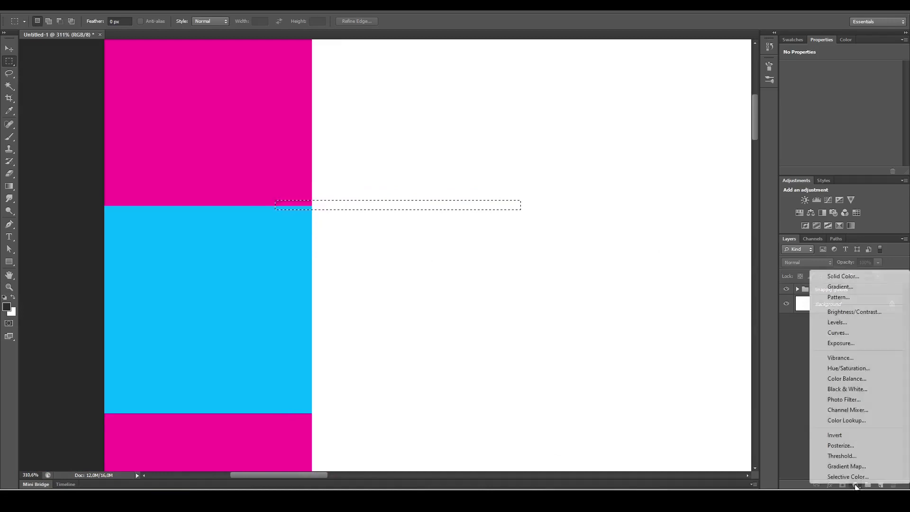
{"action": "left_click", "coordinate": [837, 279]}
{"action": "left_click", "coordinate": [704, 124]}
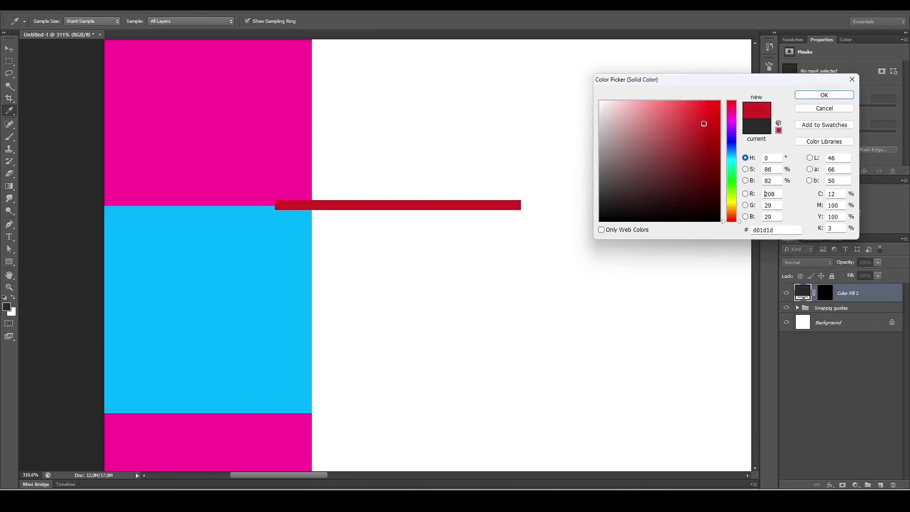
{"action": "left_click", "coordinate": [732, 179]}
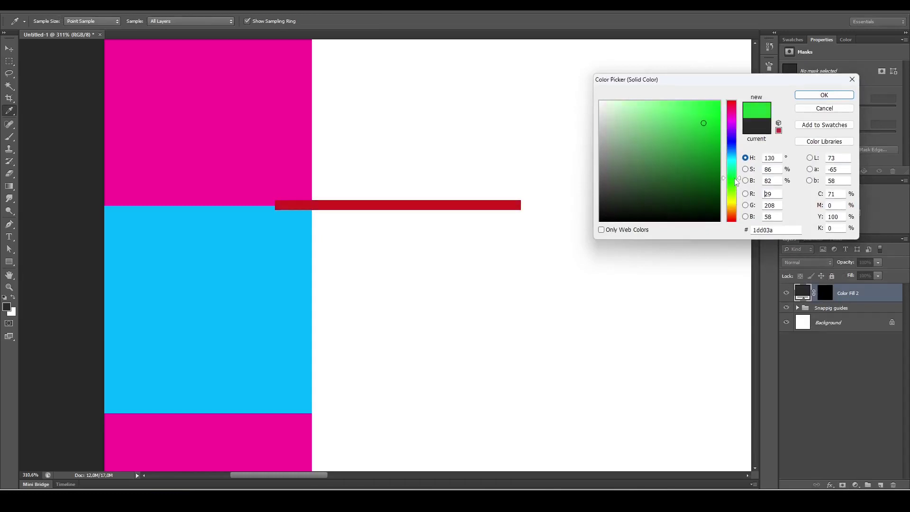
{"action": "left_click", "coordinate": [719, 101]}
{"action": "left_click", "coordinate": [825, 95]}
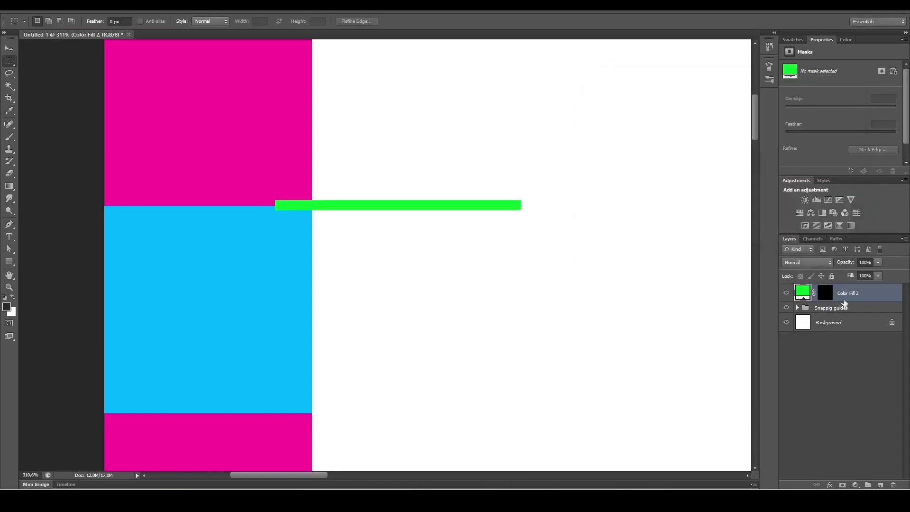
- Align the green bar on the stripe edge and copy it onto the next boundaries
{"action": "key", "text": "v"}
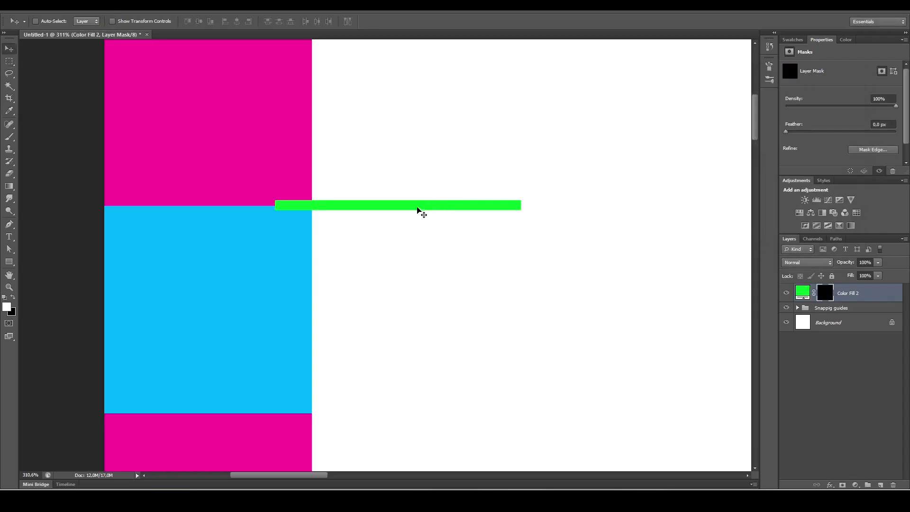
{"action": "left_click_drag", "start_coordinate": [416, 207], "coordinate": [382, 199]}
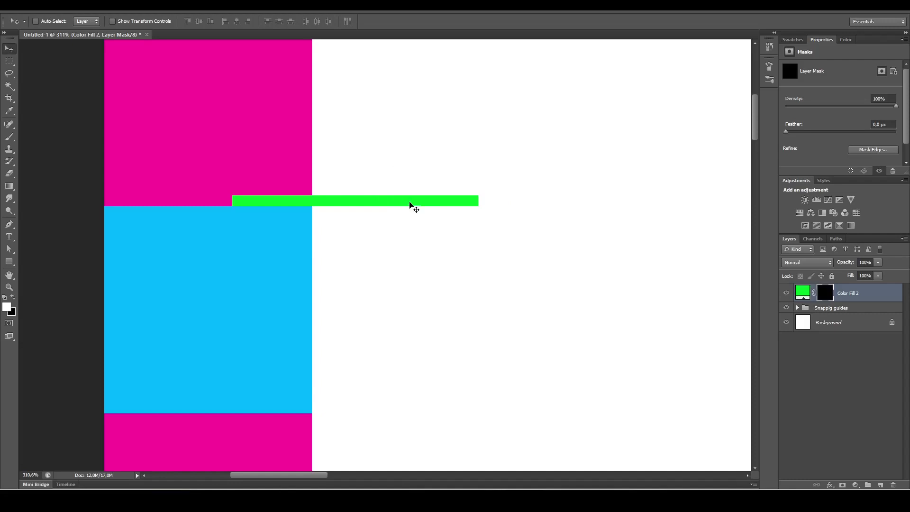
{"action": "left_click_drag", "start_coordinate": [426, 201], "coordinate": [448, 114]}
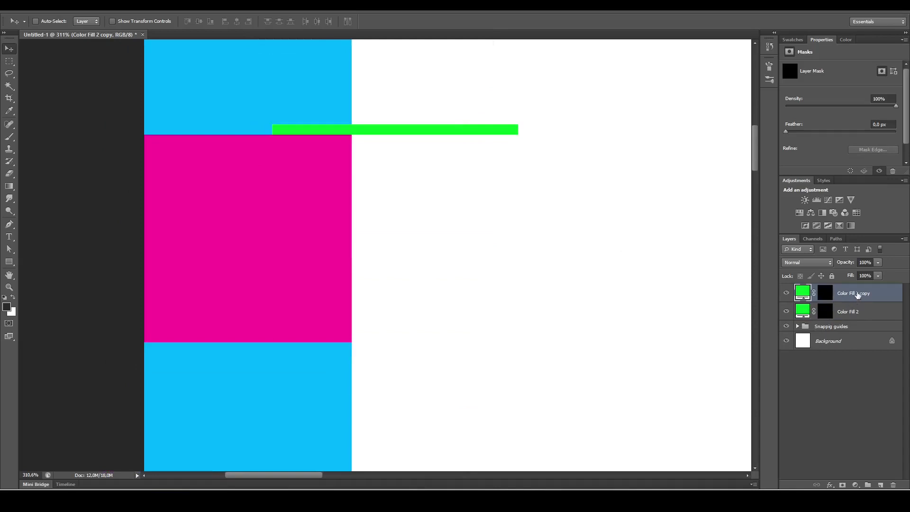
{"action": "left_click", "coordinate": [855, 311], "text": "shift"}
{"action": "left_click_drag", "start_coordinate": [456, 129], "coordinate": [429, 457]}
{"action": "left_click_drag", "start_coordinate": [428, 242], "coordinate": [418, 332]}
- Copy the pair of green bars further down, undoing misplaced copies
{"action": "scroll", "coordinate": [443, 152], "scroll_direction": "down", "scroll_amount": 10}
{"action": "scroll", "coordinate": [443, 152], "scroll_direction": "left", "scroll_amount": 3}
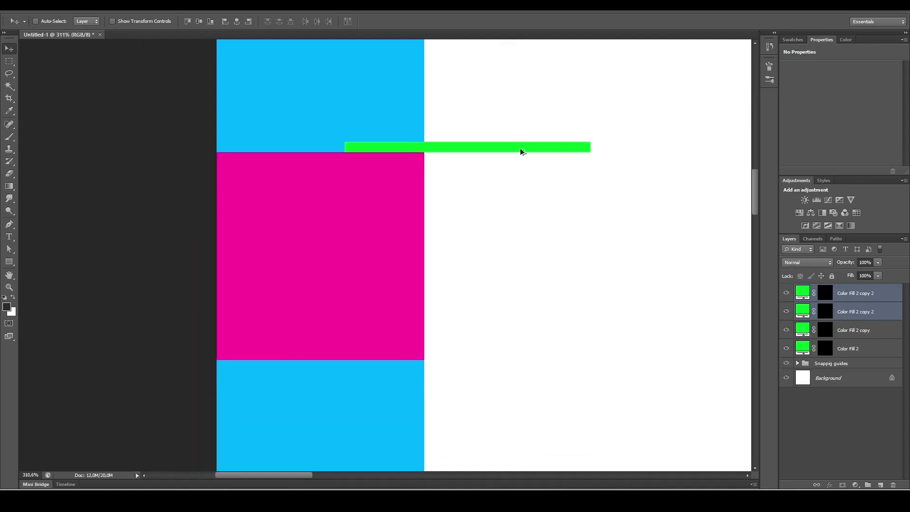
{"action": "left_click_drag", "start_coordinate": [520, 151], "coordinate": [534, 369]}
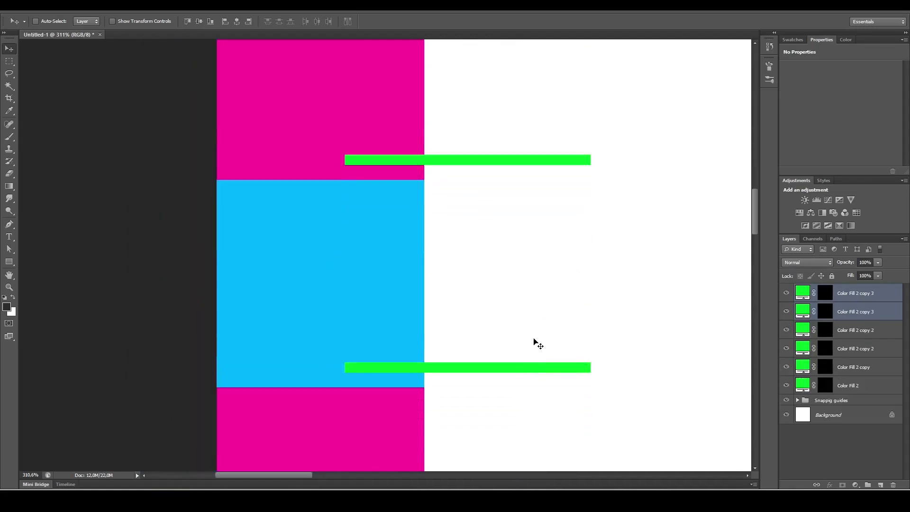
{"action": "scroll", "coordinate": [534, 342], "scroll_direction": "down", "scroll_amount": 5}
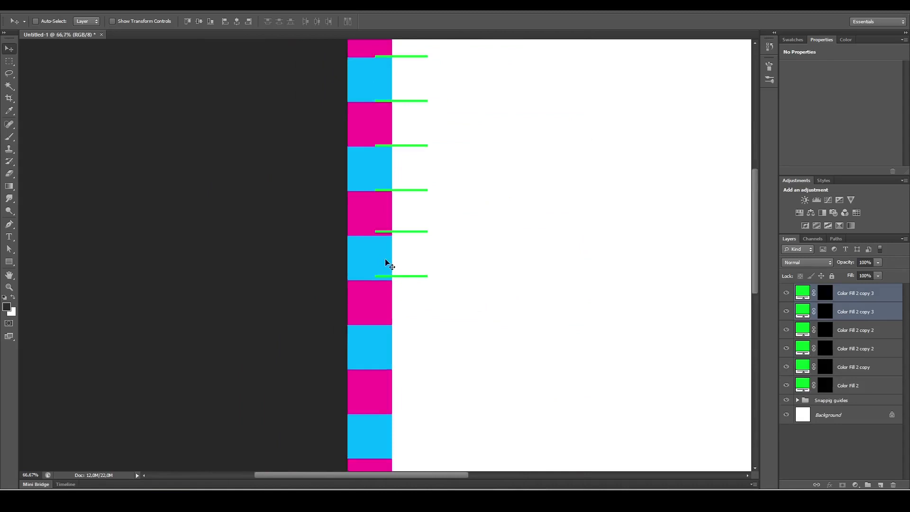
{"action": "scroll", "coordinate": [403, 269], "scroll_direction": "up", "scroll_amount": 3}
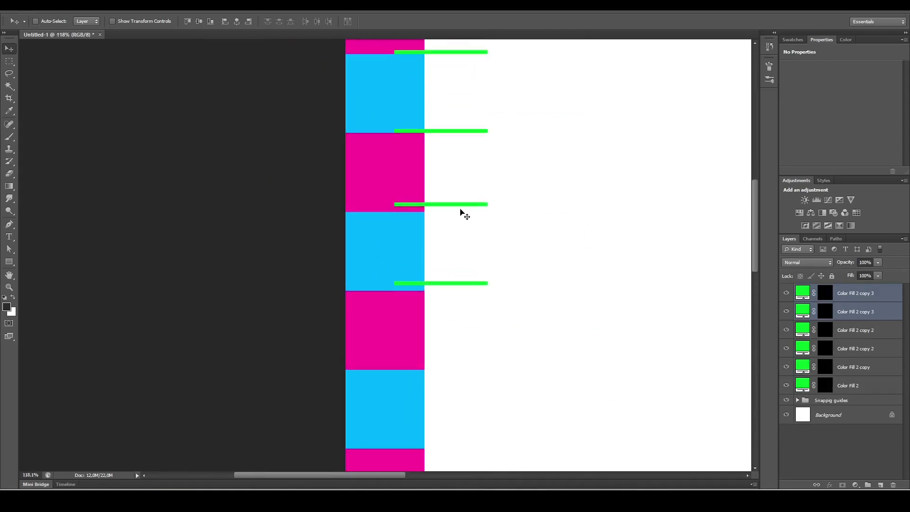
{"action": "left_click_drag", "start_coordinate": [460, 209], "coordinate": [459, 212]}
{"action": "left_click_drag", "start_coordinate": [477, 287], "coordinate": [490, 422]}
{"action": "scroll", "coordinate": [488, 386], "scroll_direction": "down", "scroll_amount": 2}
{"action": "key", "text": "ctrl+z"}
{"action": "left_click_drag", "start_coordinate": [488, 197], "coordinate": [477, 351]}
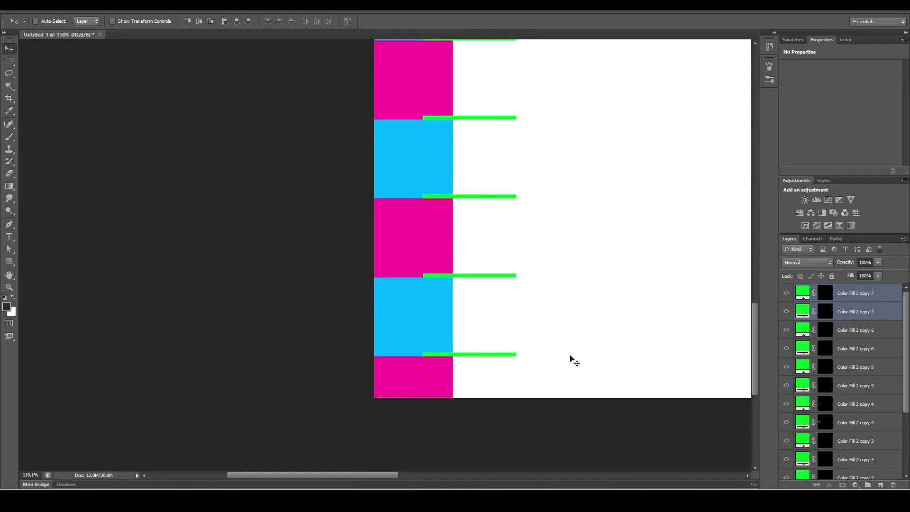
- Duplicate all the green bar layers onto the remaining stripe boundaries
{"action": "left_click", "coordinate": [844, 293]}
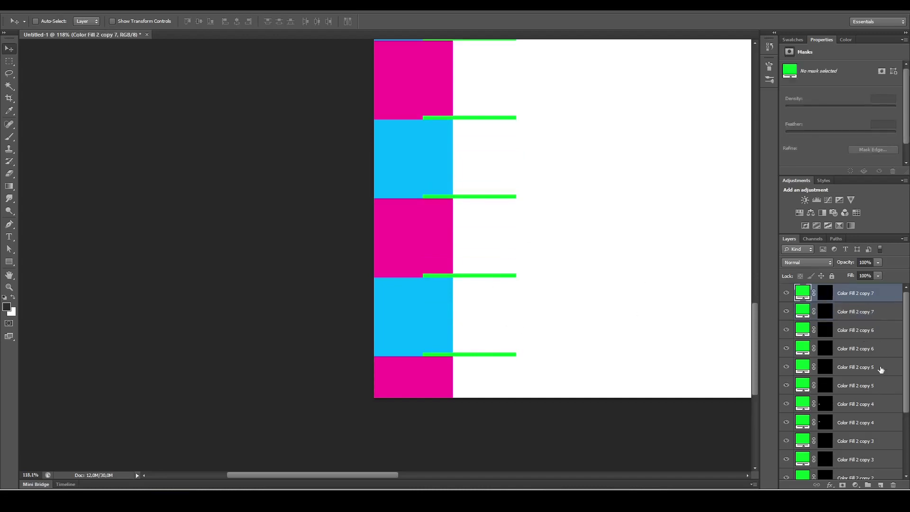
{"action": "scroll", "coordinate": [881, 370], "scroll_direction": "down", "scroll_amount": 3}
{"action": "left_click", "coordinate": [865, 438], "text": "shift"}
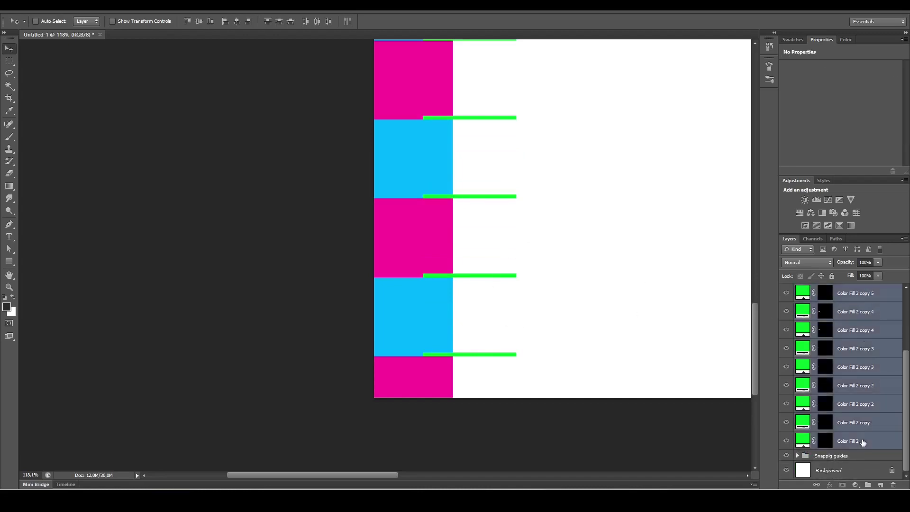
{"action": "left_click_drag", "start_coordinate": [507, 130], "coordinate": [475, 284]}
{"action": "left_click_drag", "start_coordinate": [485, 97], "coordinate": [469, 353]}
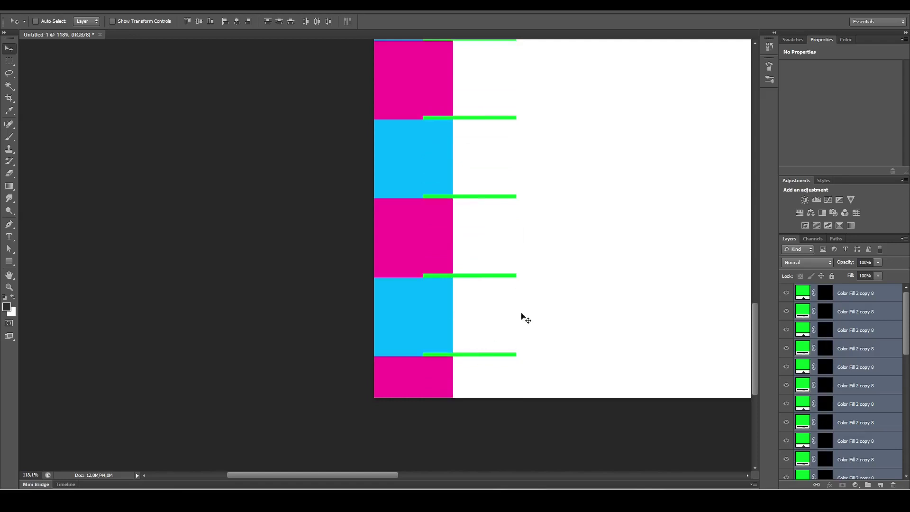
- Select every green bar layer and group them as 'Y-grid lines'
{"action": "key", "text": "ctrl+0"}
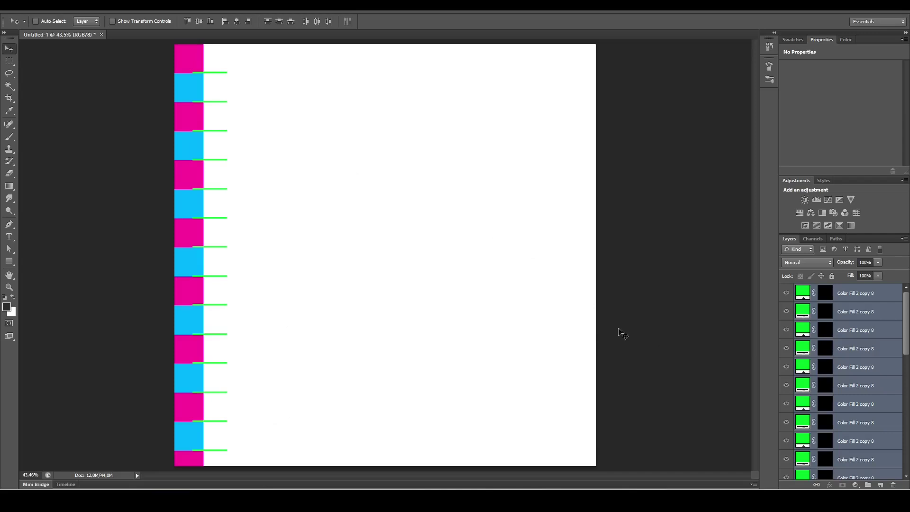
{"action": "key", "text": "ctrl+minus"}
{"action": "key", "text": "ctrl+minus"}
{"action": "key", "text": "ctrl+minus"}
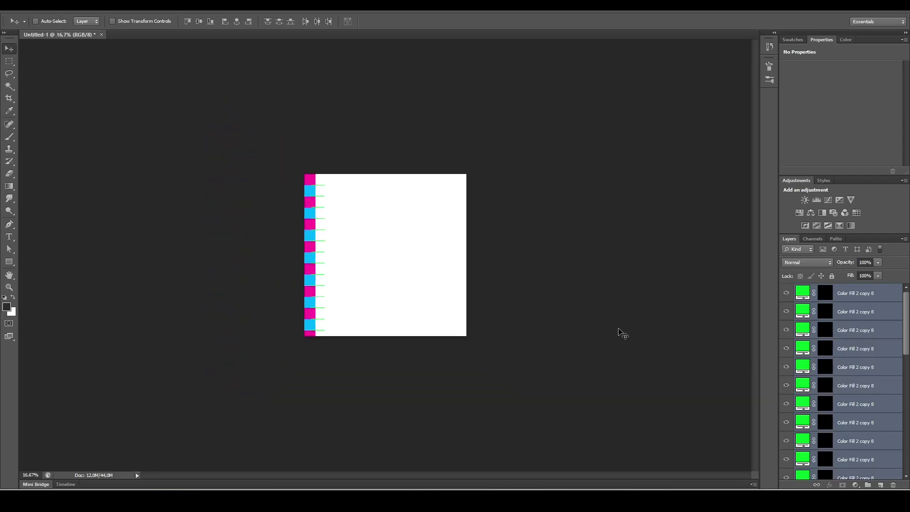
{"action": "left_click", "coordinate": [866, 294]}
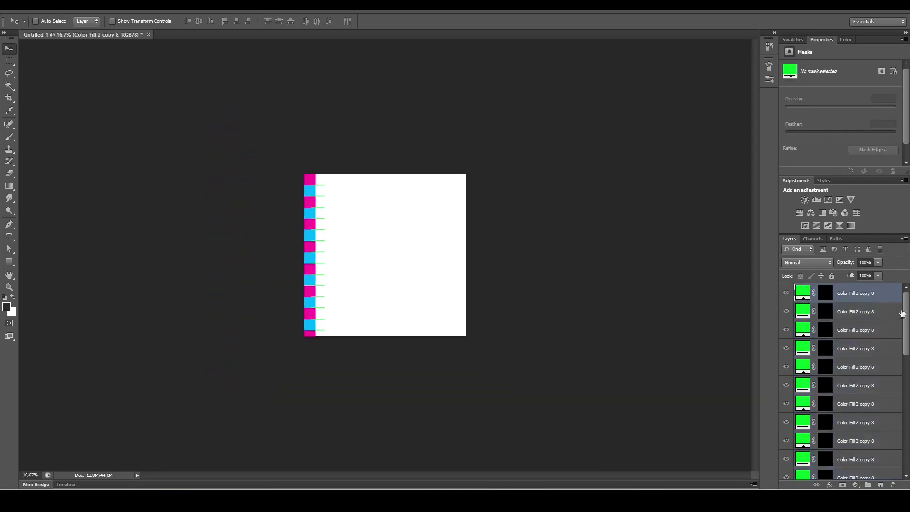
{"action": "left_click", "coordinate": [902, 314]}
{"action": "left_click", "coordinate": [890, 298]}
{"action": "left_click_drag", "start_coordinate": [908, 327], "coordinate": [907, 446]}
{"action": "left_click", "coordinate": [861, 444], "text": "shift"}
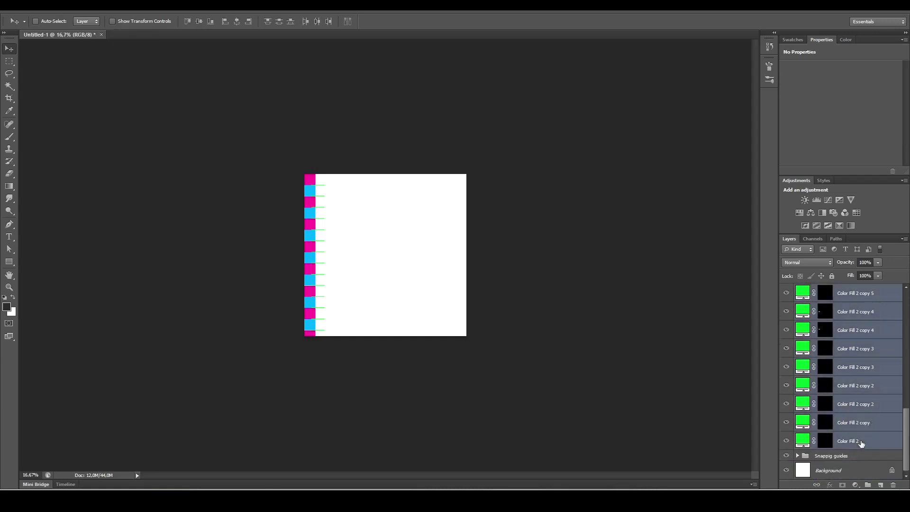
{"action": "key", "text": "ctrl+g"}
{"action": "double_click", "coordinate": [829, 290]}
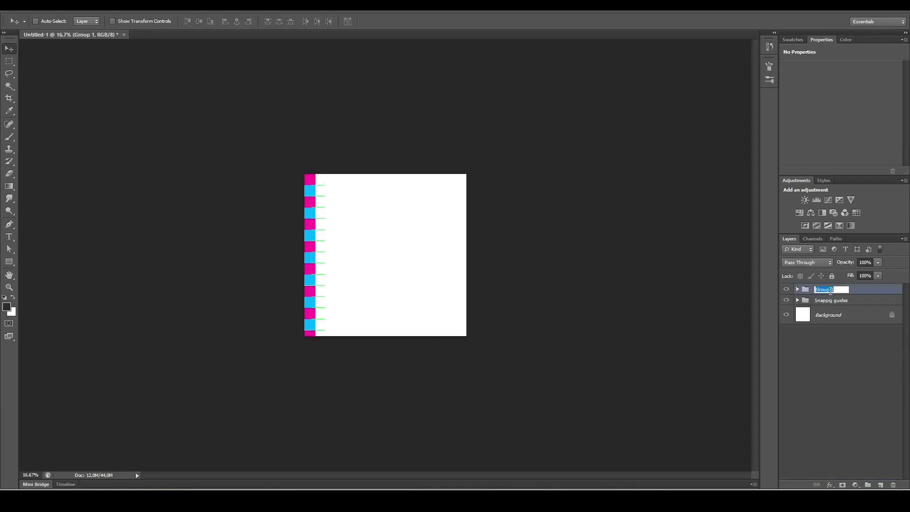
{"action": "type", "text": "Y-grid lines"}
{"action": "key", "text": "Return"}
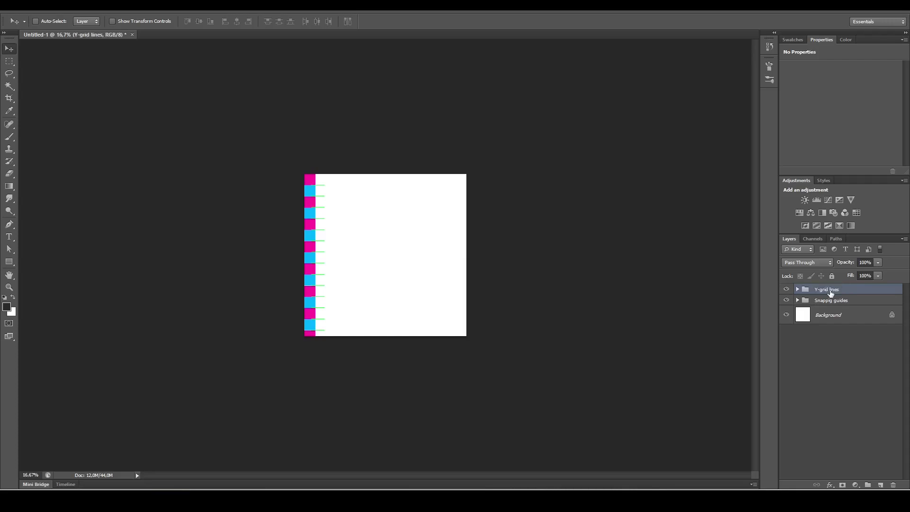
- Hide the guides group and correct its name to 'Snapping guides'
{"action": "left_click", "coordinate": [786, 302]}
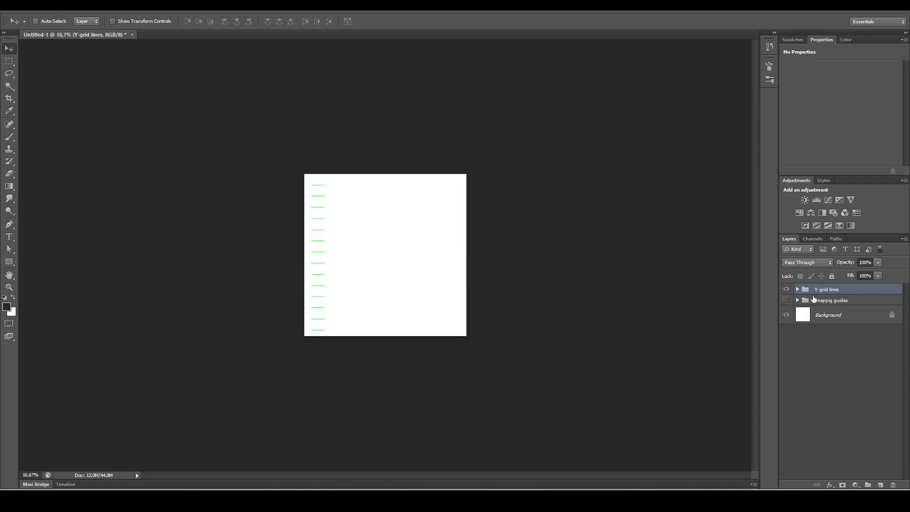
{"action": "double_click", "coordinate": [824, 300]}
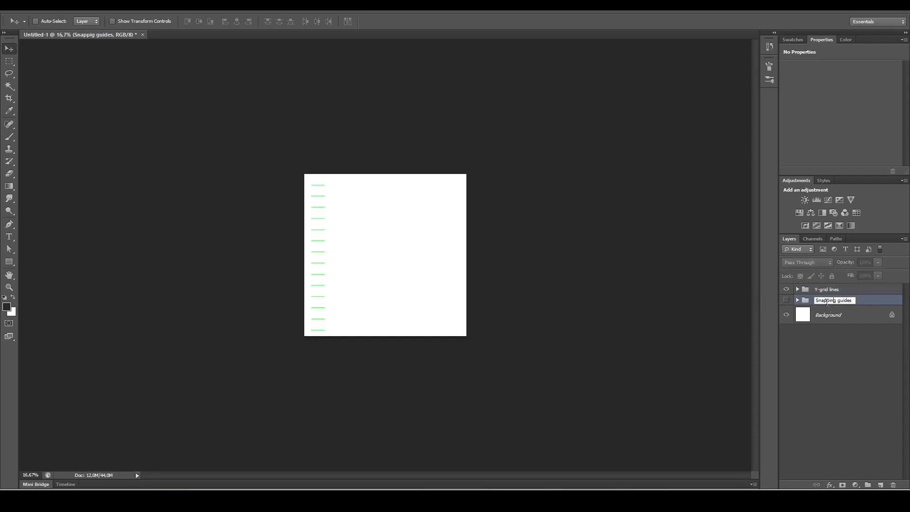
{"action": "type", "text": "n"}
{"action": "key", "text": "Return"}
- Move the Y-grid lines group to the canvas centre so the bars span the full width
{"action": "left_click", "coordinate": [844, 291]}
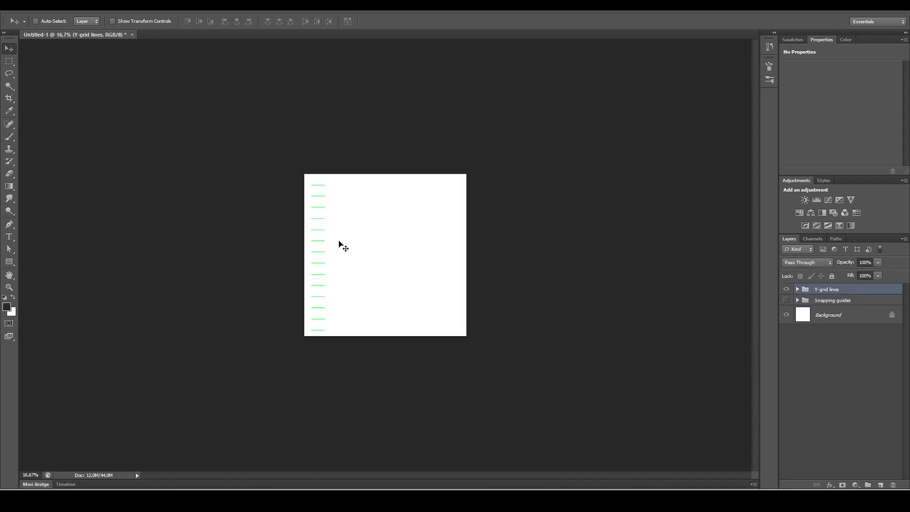
{"action": "key", "text": "ctrl+t"}
{"action": "left_click_drag", "start_coordinate": [318, 311], "coordinate": [553, 263]}
{"action": "key", "text": "Return"}
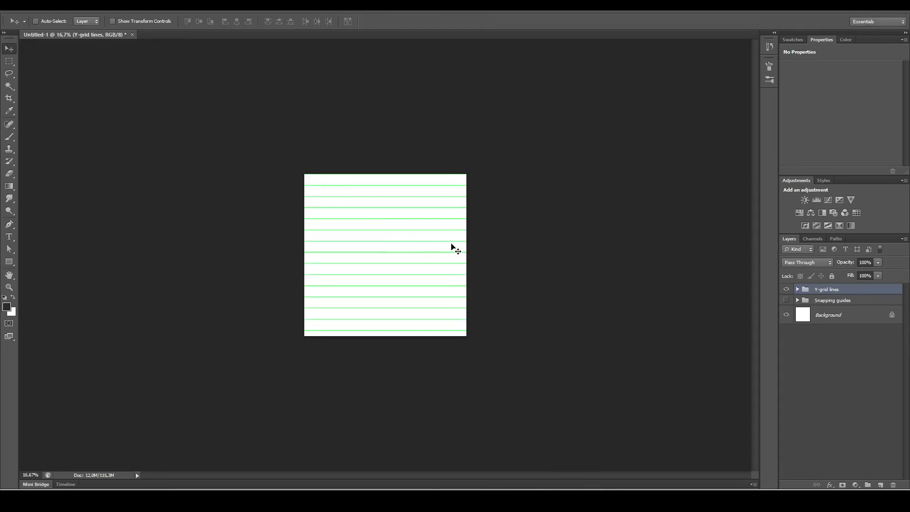
- Rotate the Y-grid lines group by 26,5° with Free Transform
{"action": "key", "text": "ctrl+t"}
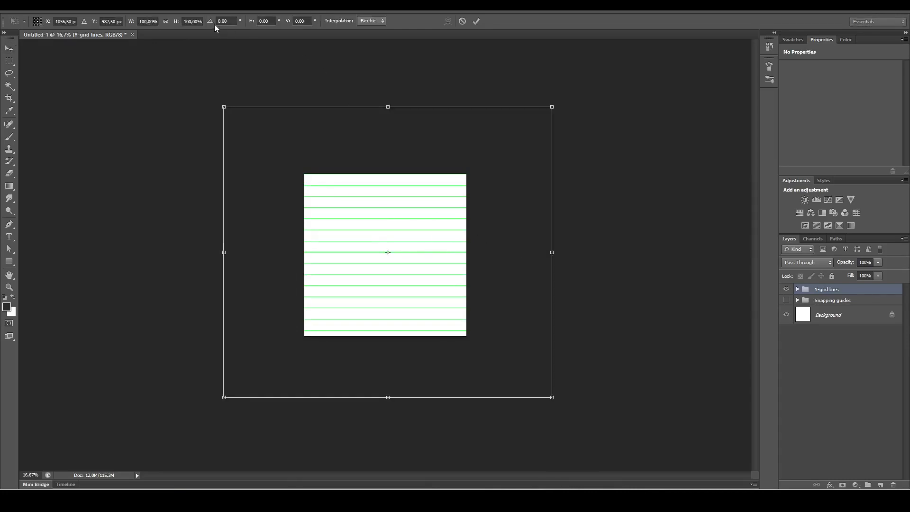
{"action": "left_click", "coordinate": [231, 21]}
{"action": "left_click", "coordinate": [209, 22]}
{"action": "type", "text": "25"}
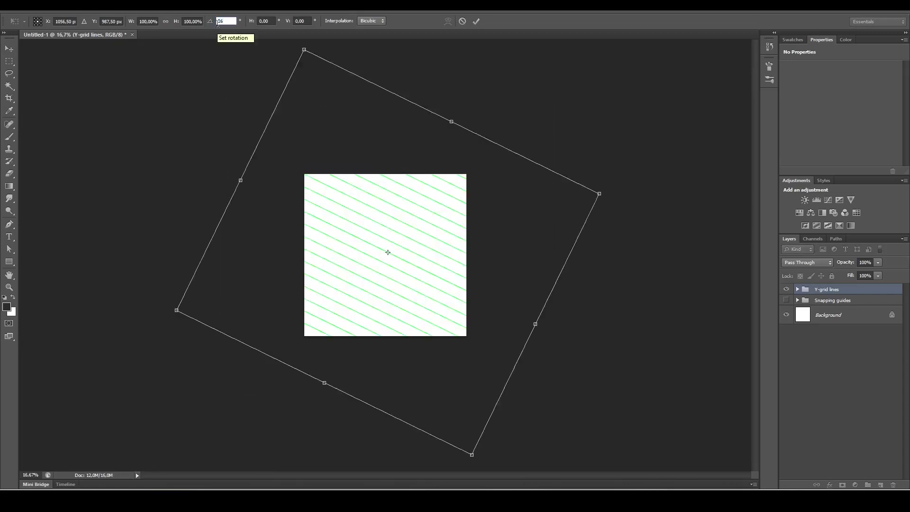
{"action": "key", "text": "BackSpace"}
{"action": "key", "text": "BackSpace"}
{"action": "type", "text": "2"}
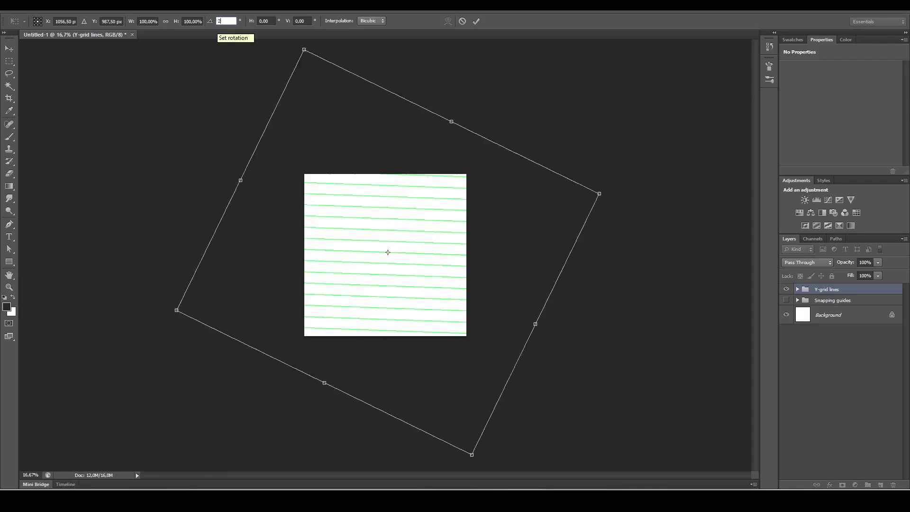
{"action": "type", "text": "6,5"}
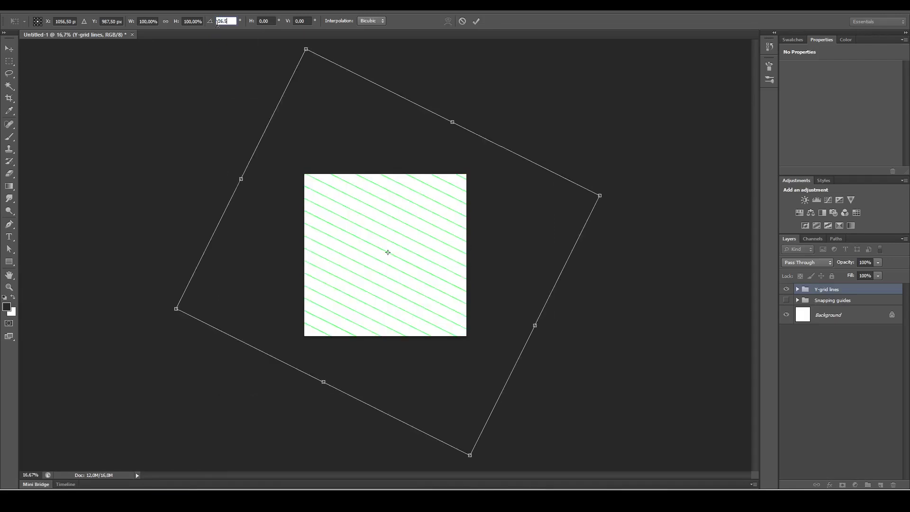
{"action": "key", "text": "Return"}
{"action": "key", "text": "Return"}
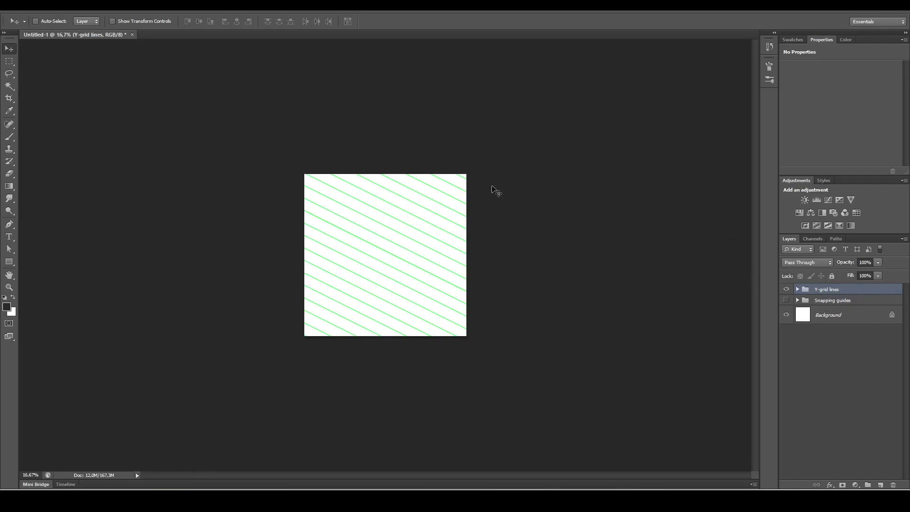
- Rename the copied line group to 'X-grid lines'
{"action": "left_click_drag", "start_coordinate": [846, 290], "coordinate": [848, 294]}
{"action": "double_click", "coordinate": [847, 291]}
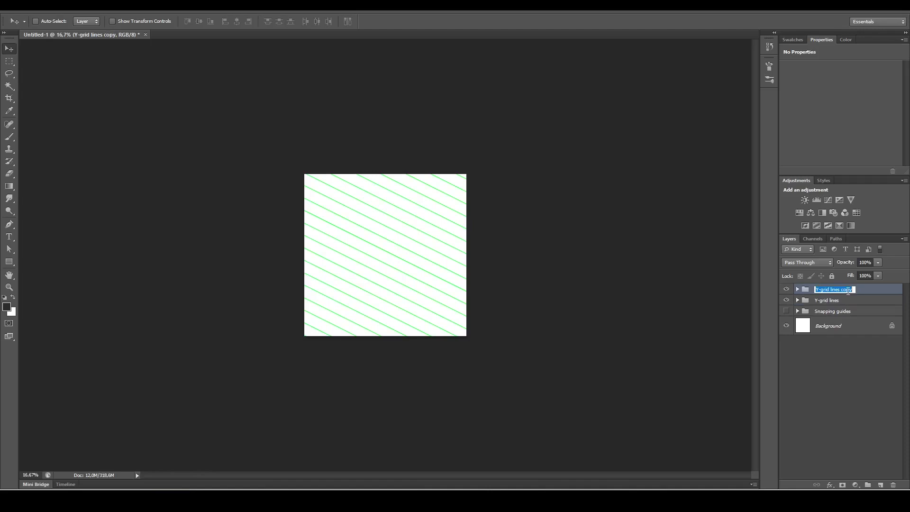
{"action": "type", "text": "X"}
{"action": "key", "text": "Return"}
{"action": "double_click", "coordinate": [837, 293]}
{"action": "key", "text": "Return"}
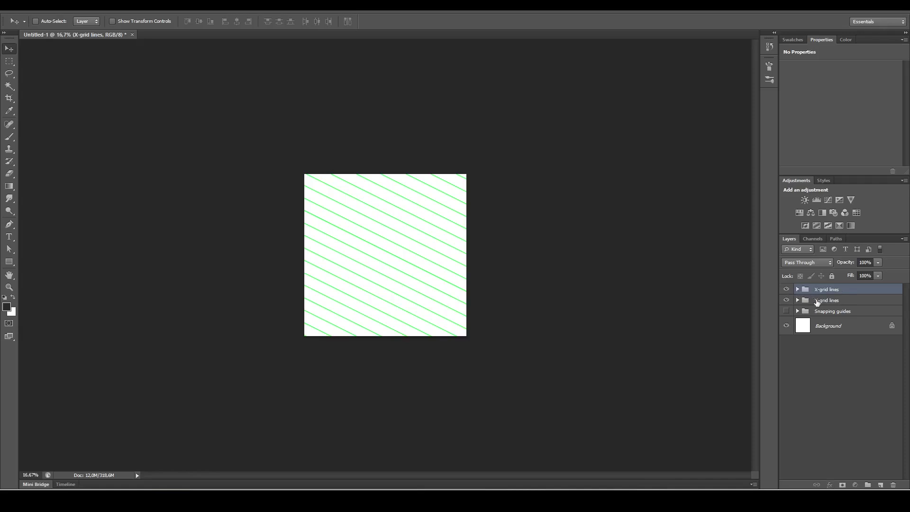
- Merge all the green line layers inside X-grid lines into a single layer
{"action": "left_click", "coordinate": [797, 289]}
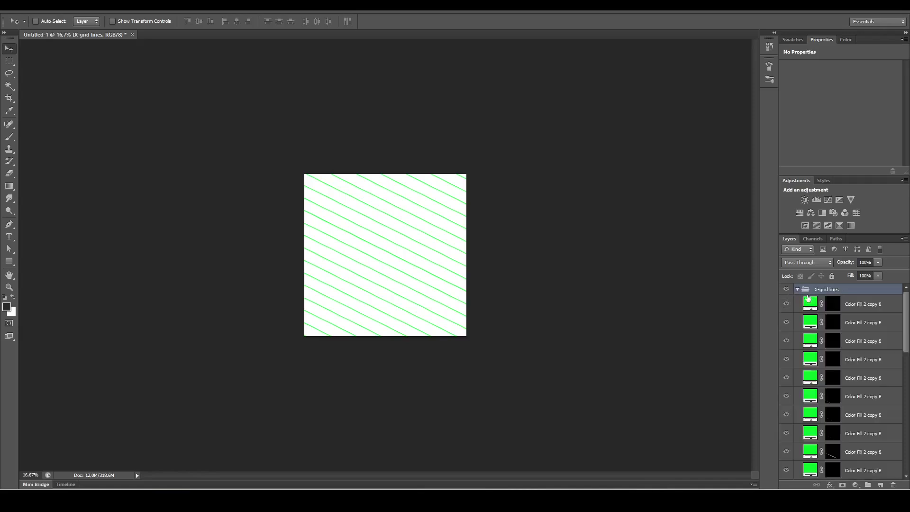
{"action": "left_click", "coordinate": [871, 319]}
{"action": "scroll", "coordinate": [869, 361], "scroll_direction": "down", "scroll_amount": 5}
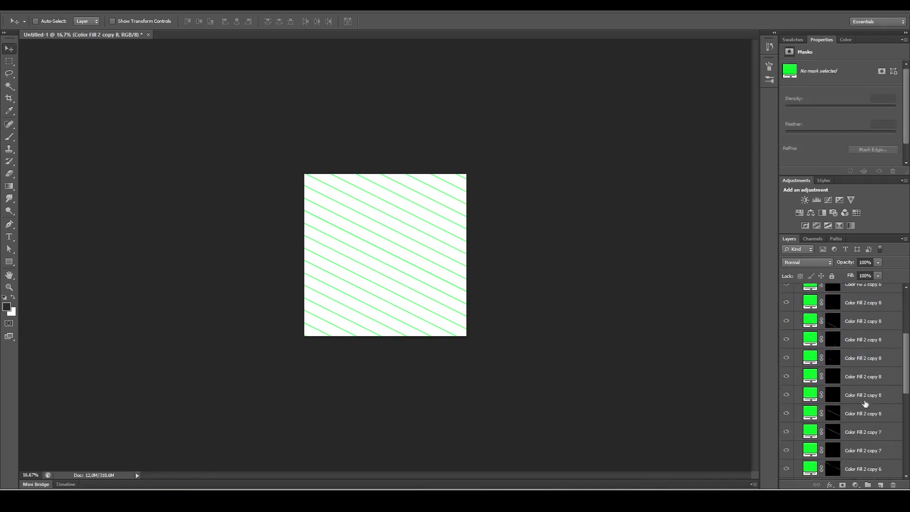
{"action": "scroll", "coordinate": [866, 404], "scroll_direction": "down", "scroll_amount": 5}
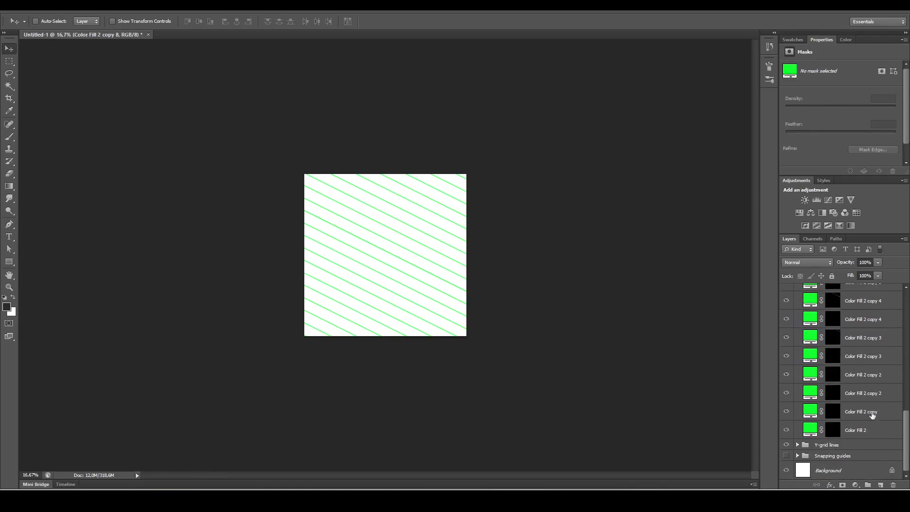
{"action": "left_click", "coordinate": [870, 430], "text": "shift"}
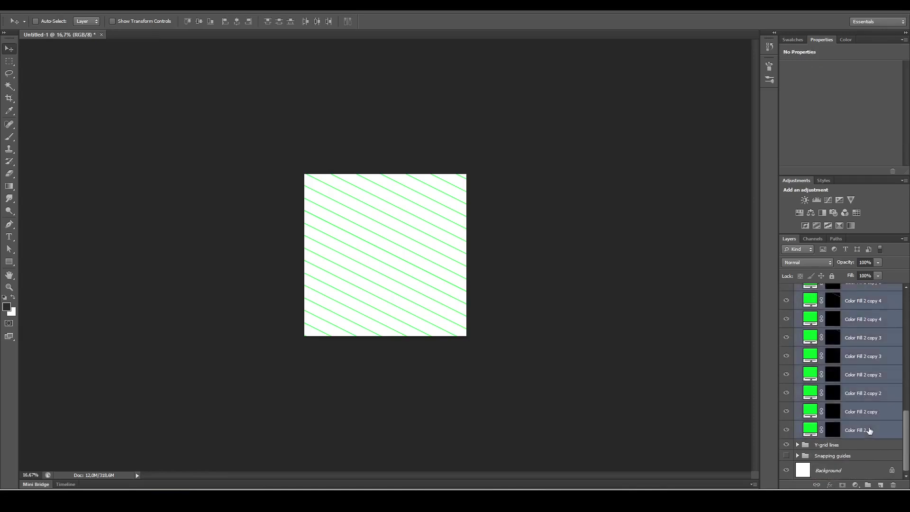
{"action": "key", "text": "ctrl+e"}
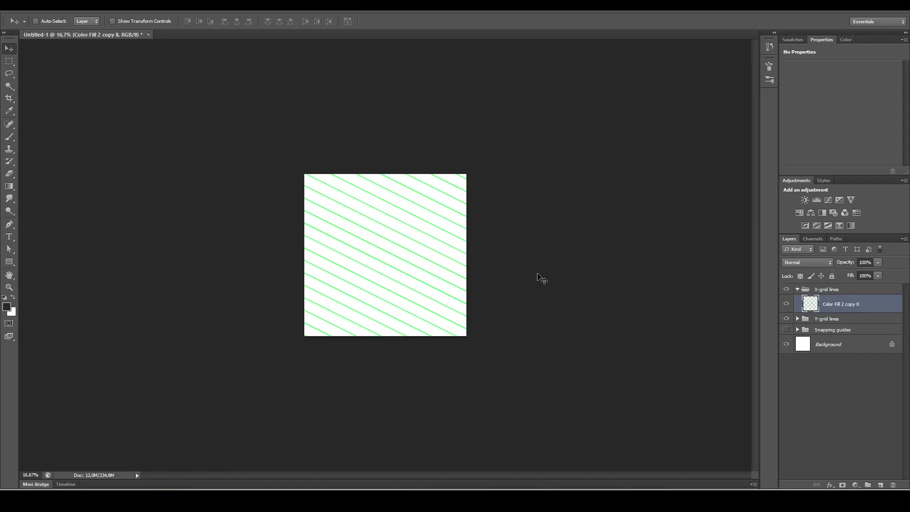
- Recolour the X-grid lines red by shifting Hue/Saturation hue to -108
{"action": "key", "text": "i"}
{"action": "key", "text": "ctrl+u"}
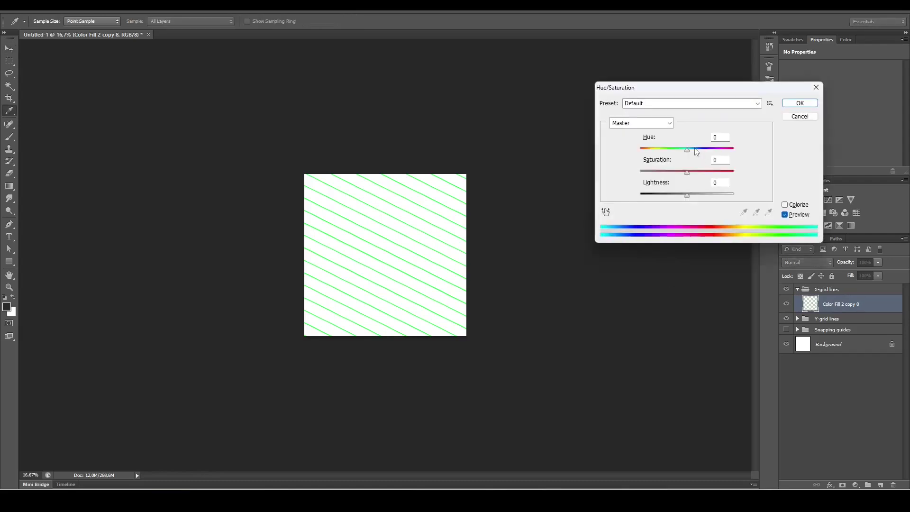
{"action": "left_click_drag", "start_coordinate": [687, 150], "coordinate": [648, 157]}
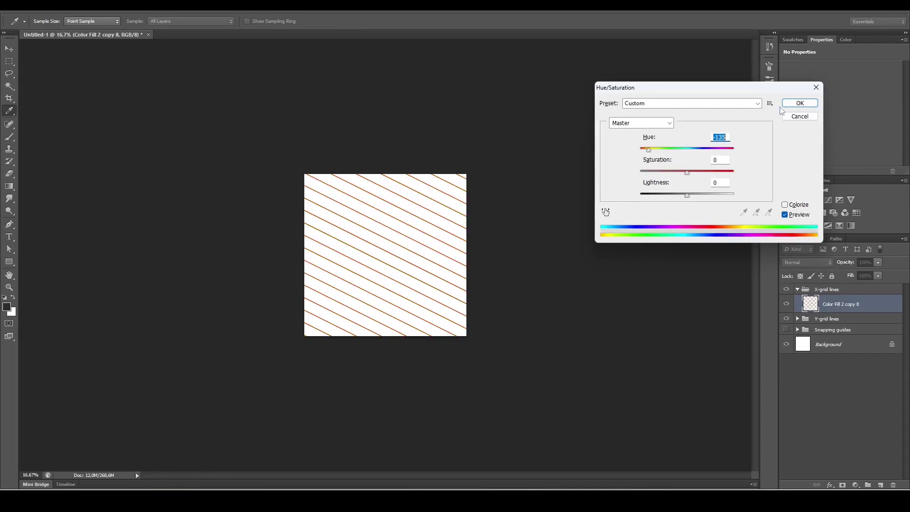
{"action": "left_click", "coordinate": [800, 103]}
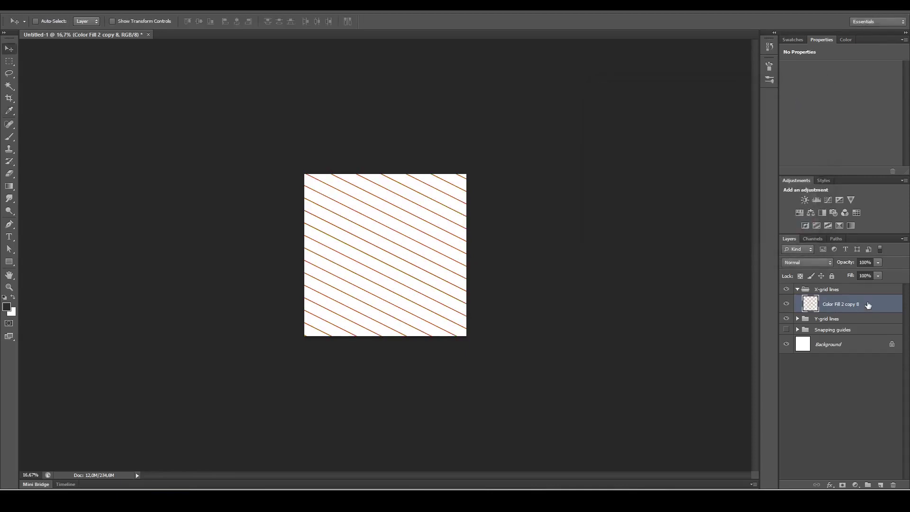
- Flip the X-grid lines layer horizontally so it crosses the green lines
{"action": "key", "text": "ctrl+t"}
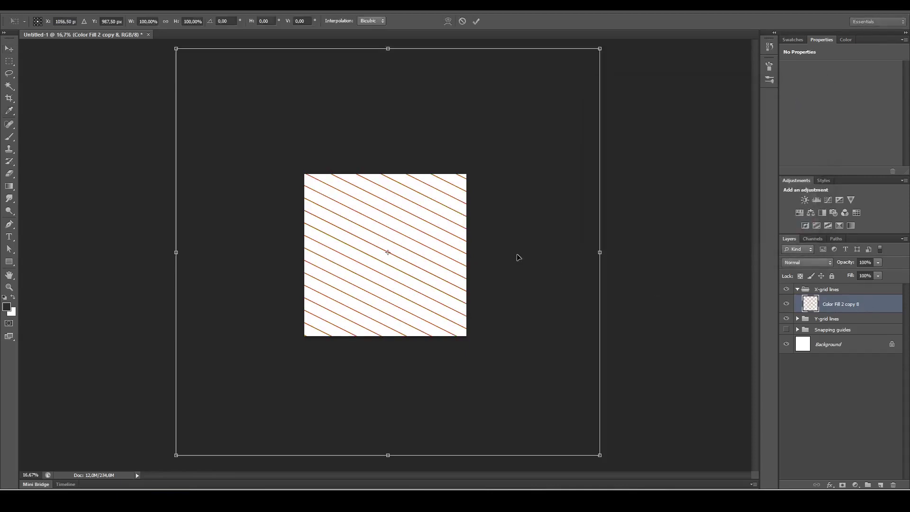
{"action": "right_click", "coordinate": [422, 234]}
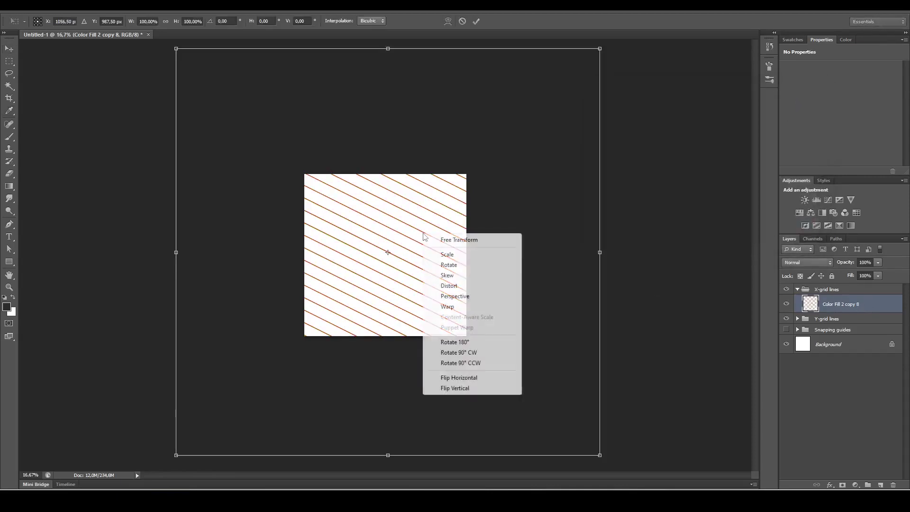
{"action": "left_click", "coordinate": [472, 378]}
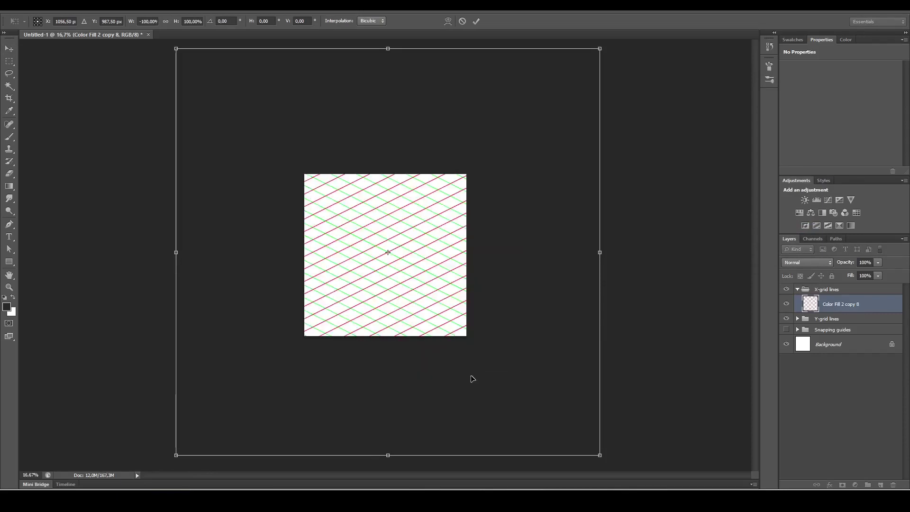
{"action": "key", "text": "Return"}
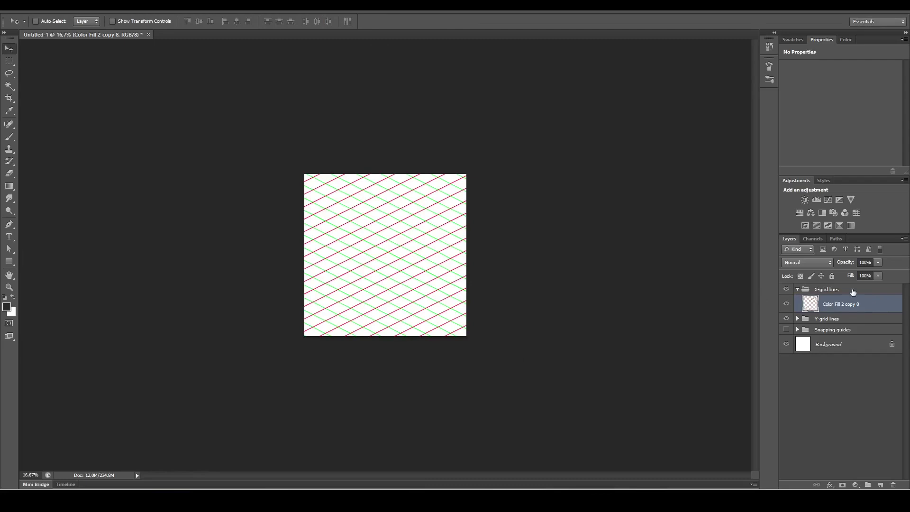
- Scale the X- and Y-grid groups together to about half size, then zoom into the crossings
{"action": "left_click", "coordinate": [798, 289]}
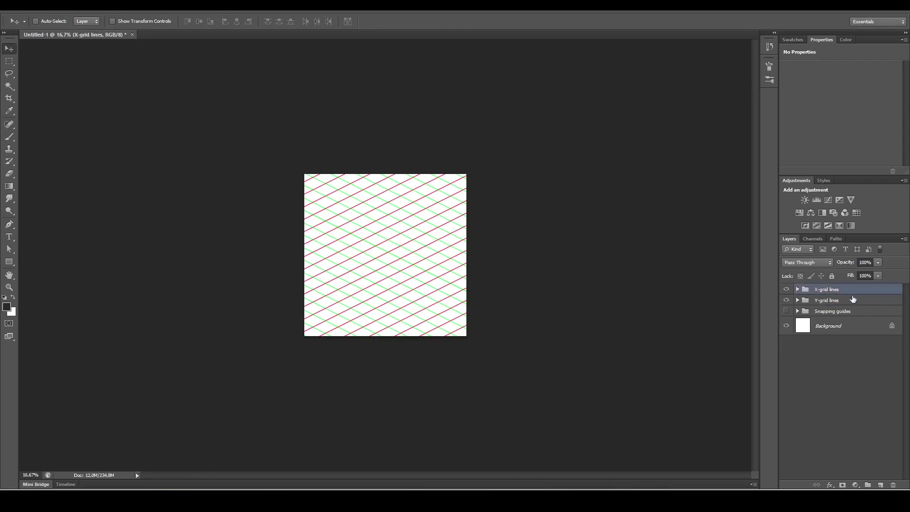
{"action": "left_click", "coordinate": [853, 299], "text": "shift"}
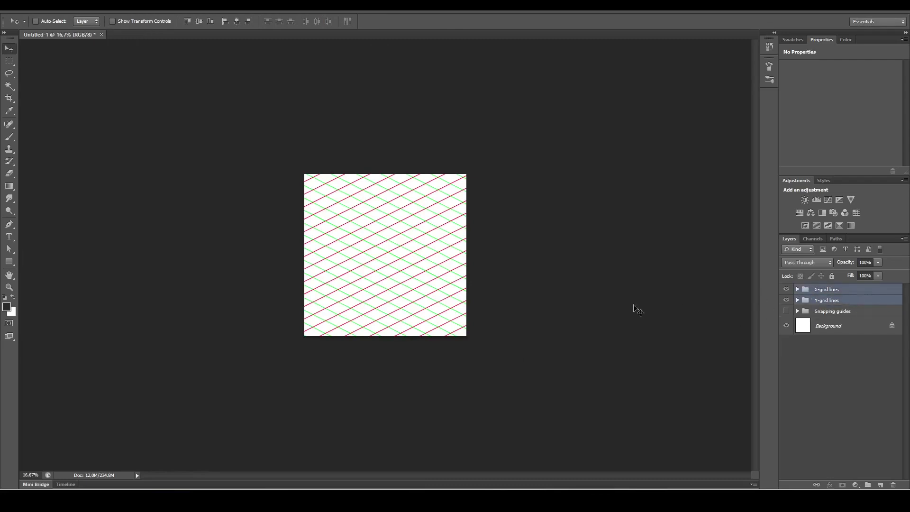
{"action": "left_click_drag", "start_coordinate": [613, 262], "coordinate": [601, 251]}
{"action": "key", "text": "ctrl+t"}
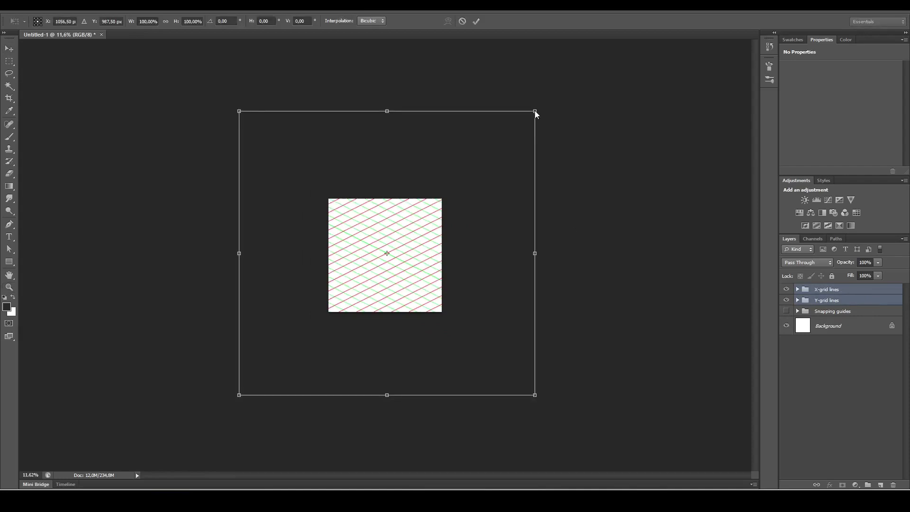
{"action": "left_click_drag", "start_coordinate": [535, 111], "coordinate": [491, 150]}
{"action": "key", "text": "z"}
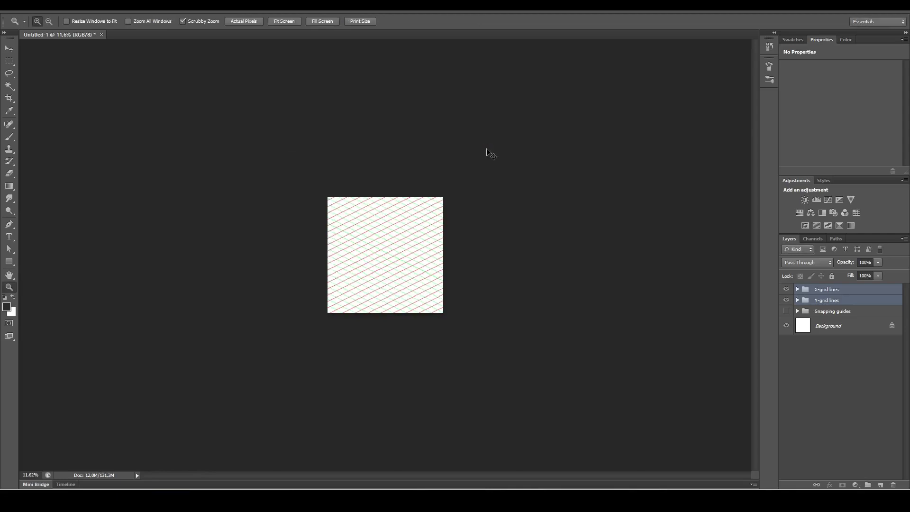
{"action": "left_click", "coordinate": [487, 151]}
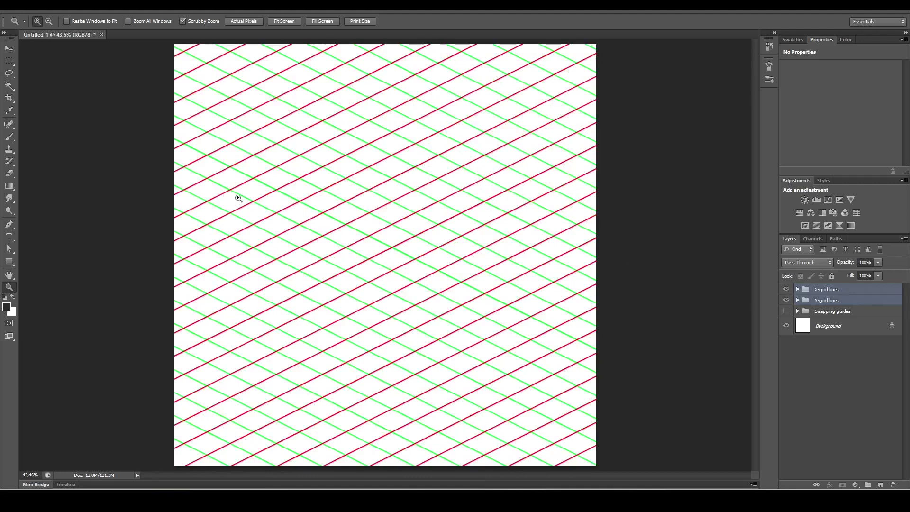
{"action": "left_click_drag", "start_coordinate": [216, 94], "coordinate": [314, 256]}
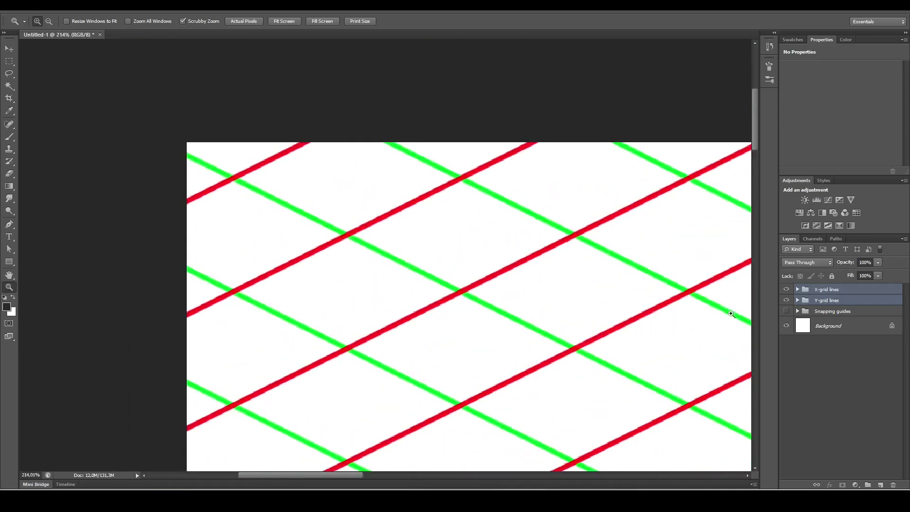
- Fill a thin vertical rectangular selection with a cyan #00baff Solid Color layer
{"action": "left_click", "coordinate": [9, 61]}
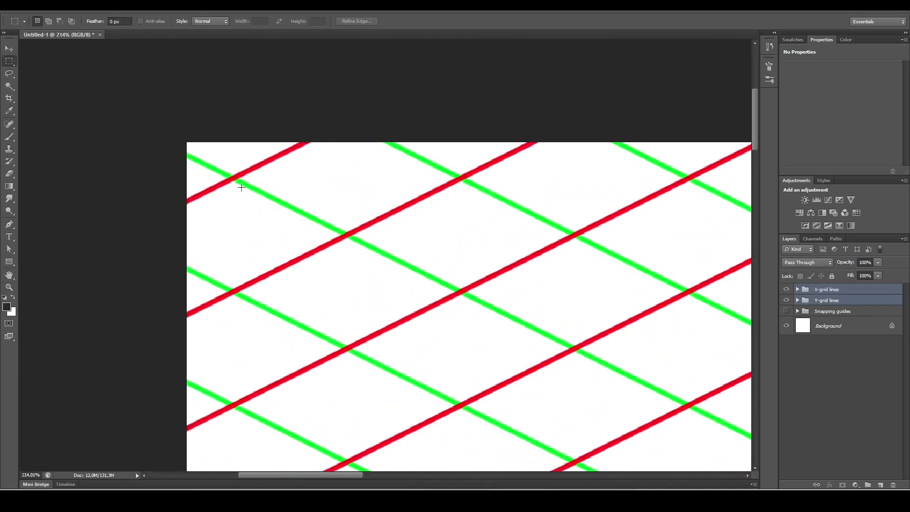
{"action": "left_click_drag", "start_coordinate": [229, 170], "coordinate": [231, 375]}
{"action": "left_click", "coordinate": [856, 484]}
{"action": "left_click", "coordinate": [848, 271]}
{"action": "left_click", "coordinate": [855, 485]}
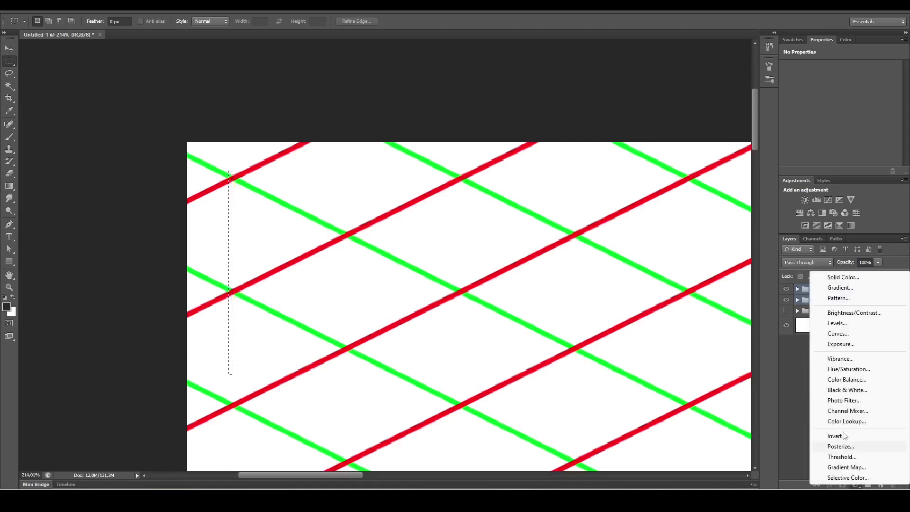
{"action": "left_click", "coordinate": [840, 277]}
{"action": "left_click", "coordinate": [732, 146]}
{"action": "mouse_move", "coordinate": [731, 146]}
{"action": "left_mouse_down"}
{"action": "mouse_move", "coordinate": [738, 162]}
{"action": "mouse_move", "coordinate": [732, 154]}
{"action": "left_mouse_up"}
{"action": "left_click", "coordinate": [720, 101]}
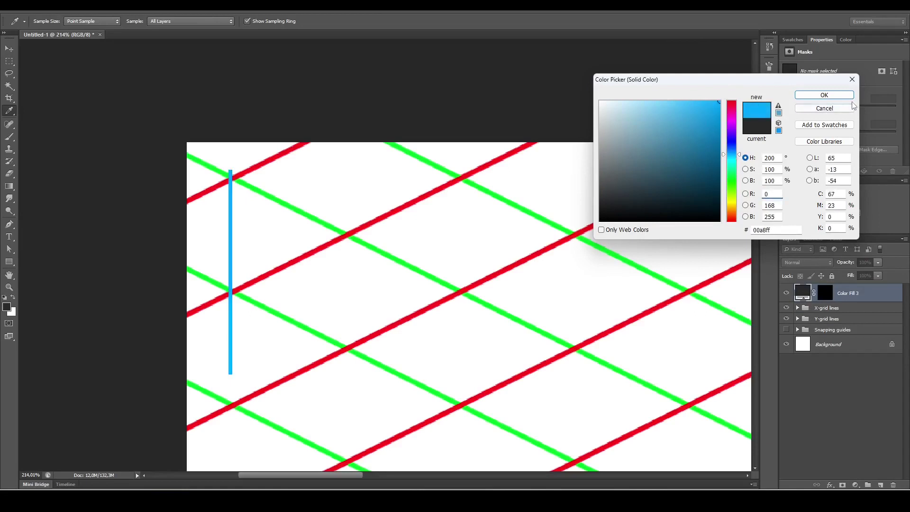
{"action": "left_click_drag", "start_coordinate": [734, 153], "coordinate": [733, 156]}
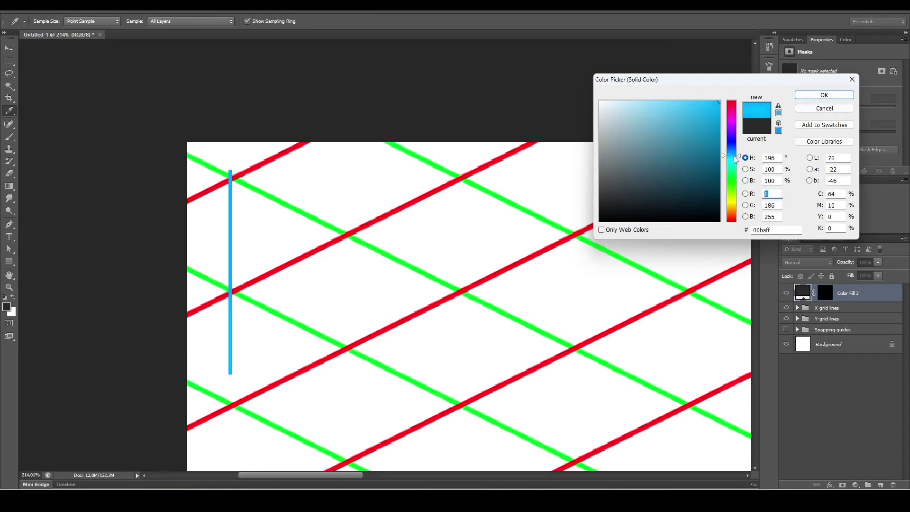
{"action": "left_click", "coordinate": [820, 97]}
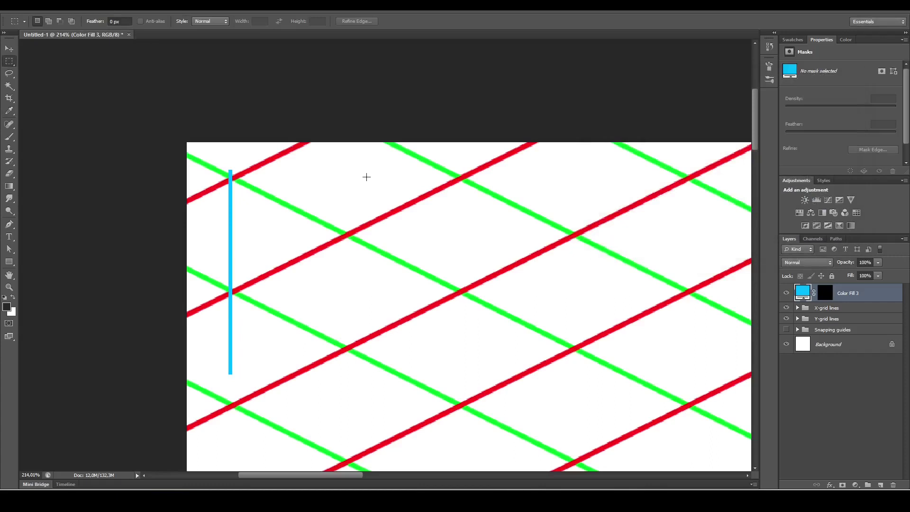
- Alt-drag a copy of the cyan line one crossing to the right with the Move tool
{"action": "key", "text": "v"}
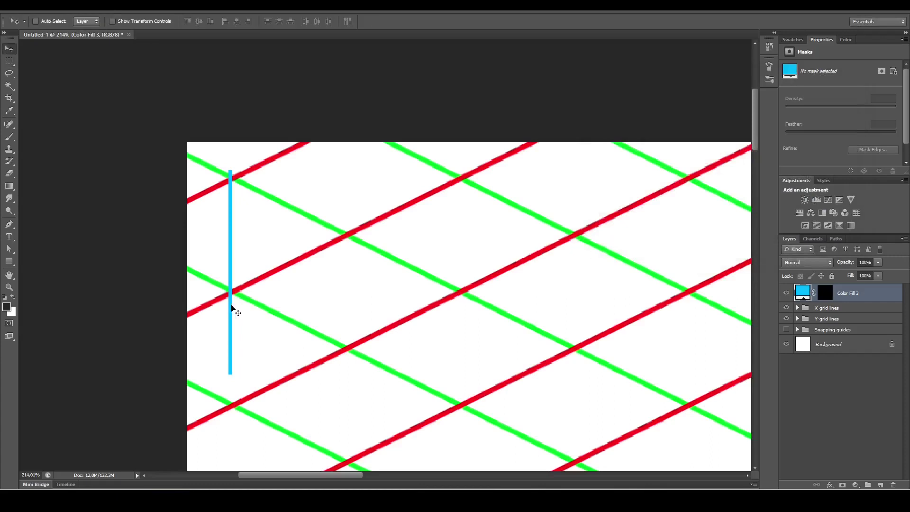
{"action": "left_click_drag", "start_coordinate": [233, 307], "coordinate": [327, 314]}
{"action": "key", "text": "ctrl+z"}
{"action": "left_click_drag", "start_coordinate": [231, 315], "coordinate": [354, 314]}
{"action": "left_click_drag", "start_coordinate": [543, 310], "coordinate": [411, 301]}
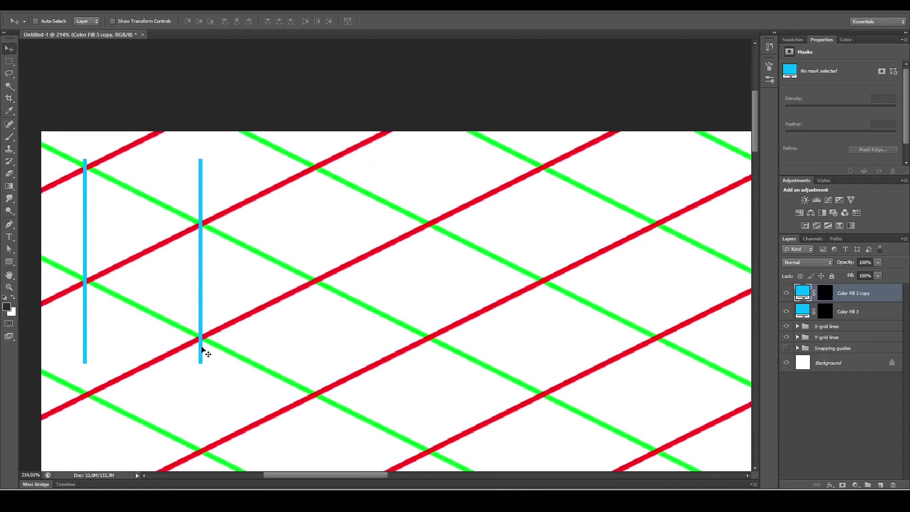
{"action": "left_click_drag", "start_coordinate": [203, 346], "coordinate": [301, 337]}
{"action": "key", "text": "ctrl+z"}
- Duplicate the cyan line pairs across the top row of grid crossings, then fit the canvas in view
{"action": "left_click", "coordinate": [848, 312], "text": "shift"}
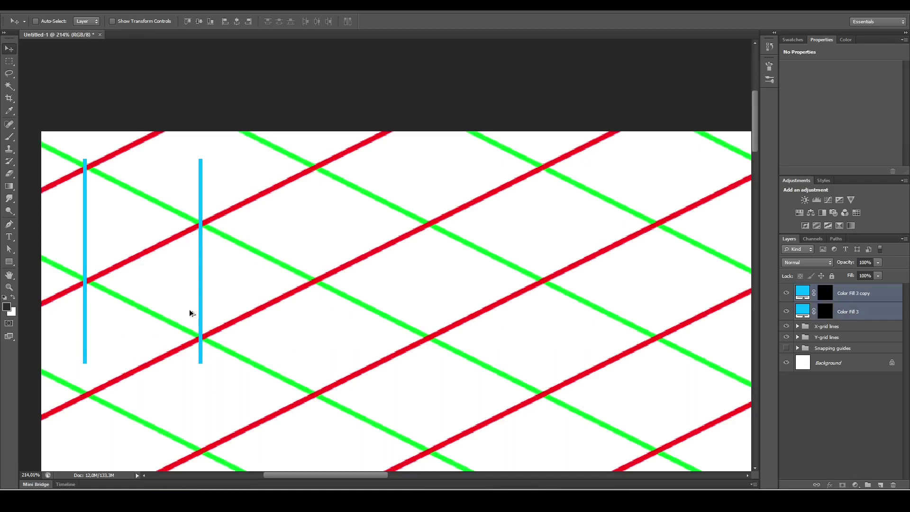
{"action": "left_click_drag", "start_coordinate": [189, 309], "coordinate": [638, 337]}
{"action": "key", "text": "space"}
{"action": "left_click_drag", "start_coordinate": [638, 338], "coordinate": [433, 347]}
{"action": "key", "text": "Right"}
{"action": "key", "text": "Right"}
{"action": "key", "text": "Right"}
{"action": "key", "text": "Right"}
{"action": "key", "text": "Right"}
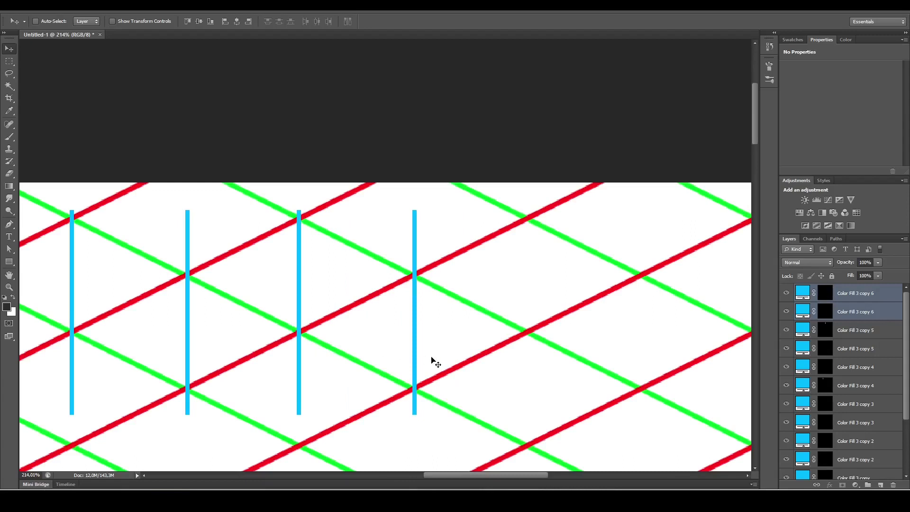
{"action": "key", "text": "Left"}
{"action": "left_click_drag", "start_coordinate": [433, 362], "coordinate": [272, 331]}
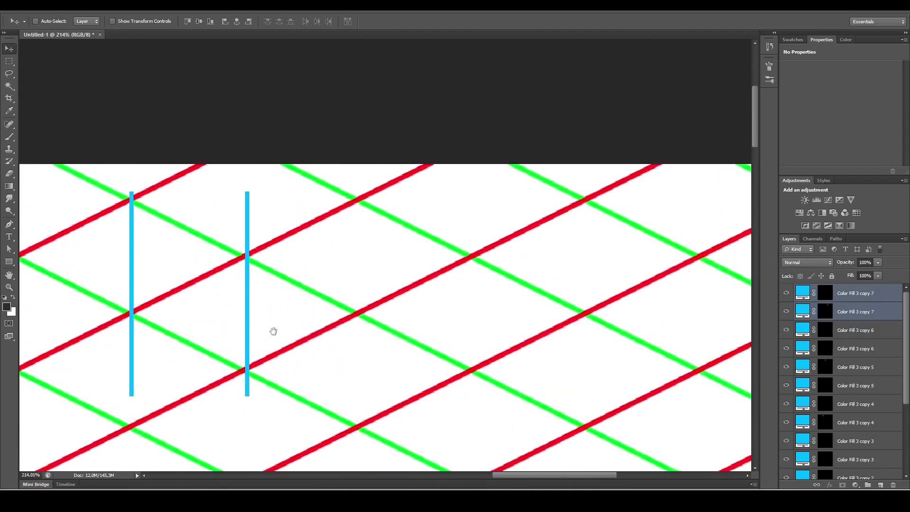
{"action": "key", "text": "Left"}
{"action": "key", "text": "Left"}
{"action": "key", "text": "Left"}
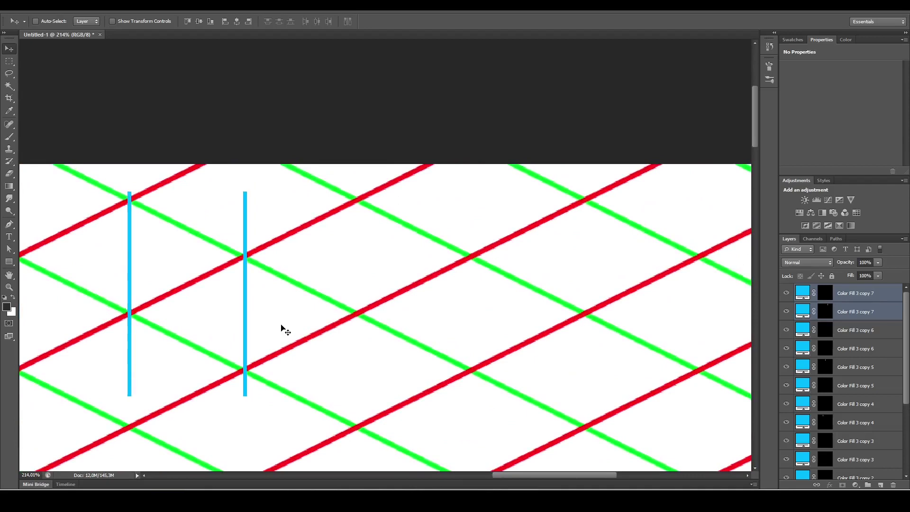
{"action": "left_click_drag", "start_coordinate": [226, 359], "coordinate": [474, 335]}
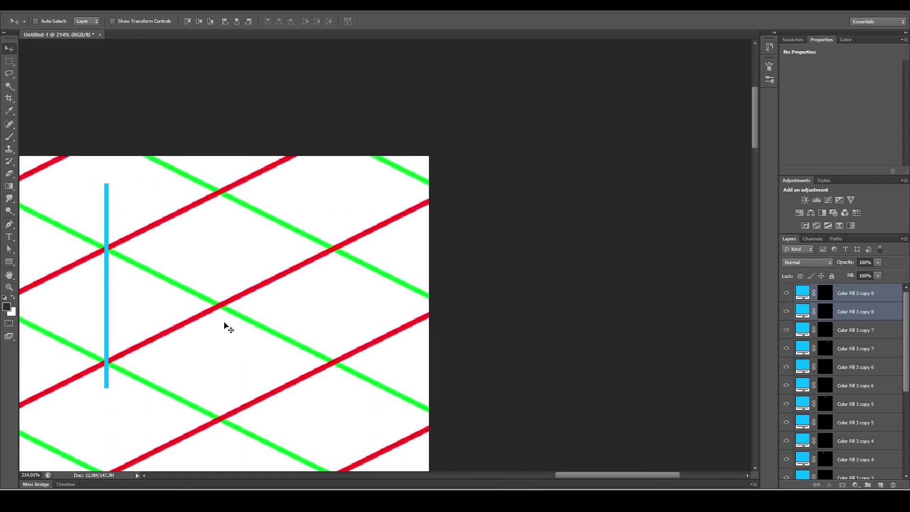
{"action": "left_click_drag", "start_coordinate": [227, 327], "coordinate": [342, 348]}
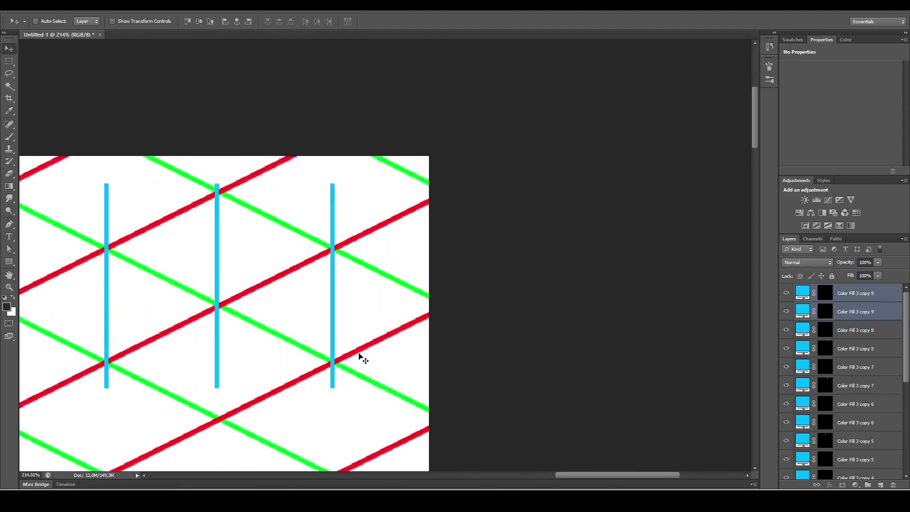
{"action": "key", "text": "ctrl+0"}
- Select all the cyan Color Fill 3 line layers and stretch them past the canvas top and bottom
{"action": "left_click", "coordinate": [872, 300]}
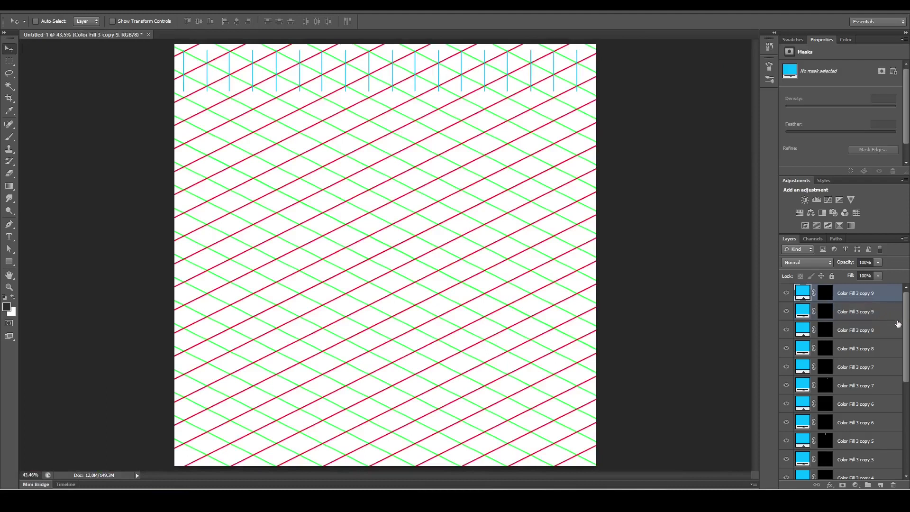
{"action": "left_click_drag", "start_coordinate": [905, 342], "coordinate": [907, 303]}
{"action": "left_click", "coordinate": [867, 404]}
{"action": "left_click", "coordinate": [873, 421]}
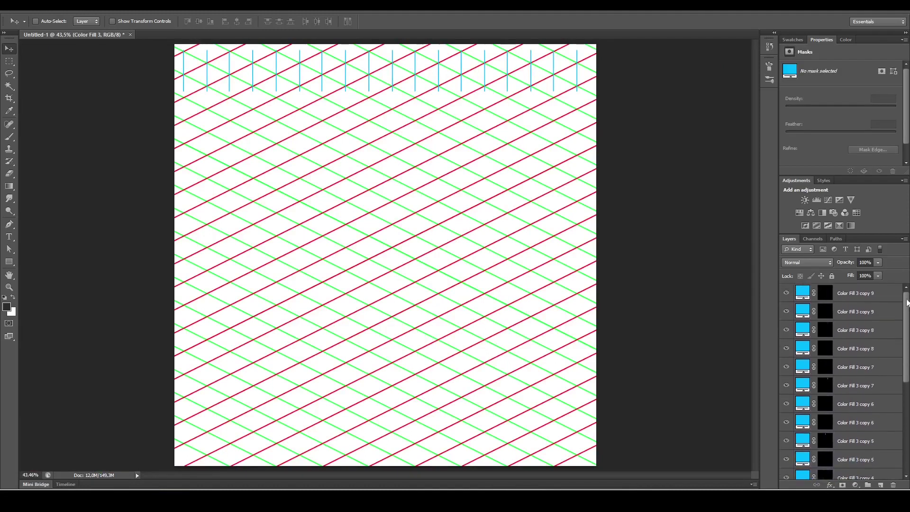
{"action": "left_click", "coordinate": [887, 300], "text": "shift"}
{"action": "key", "text": "ctrl+t"}
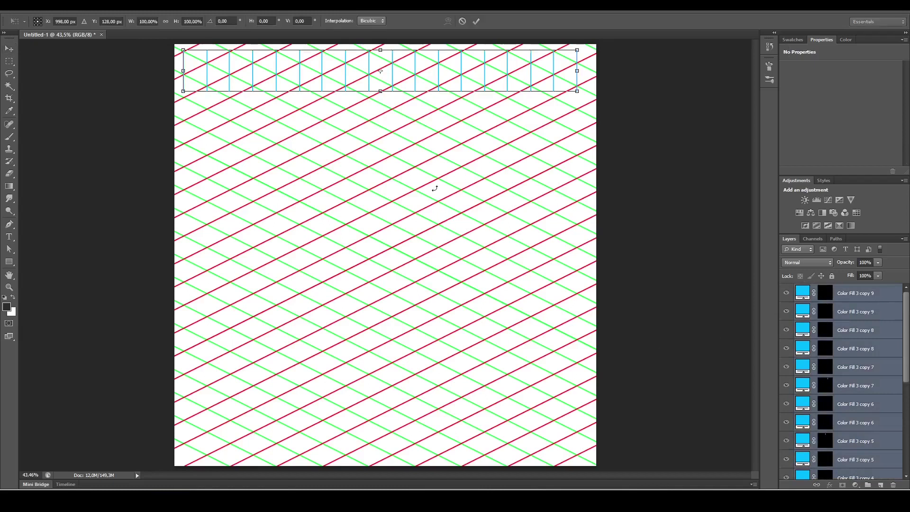
{"action": "left_click_drag", "start_coordinate": [380, 51], "coordinate": [381, 44]}
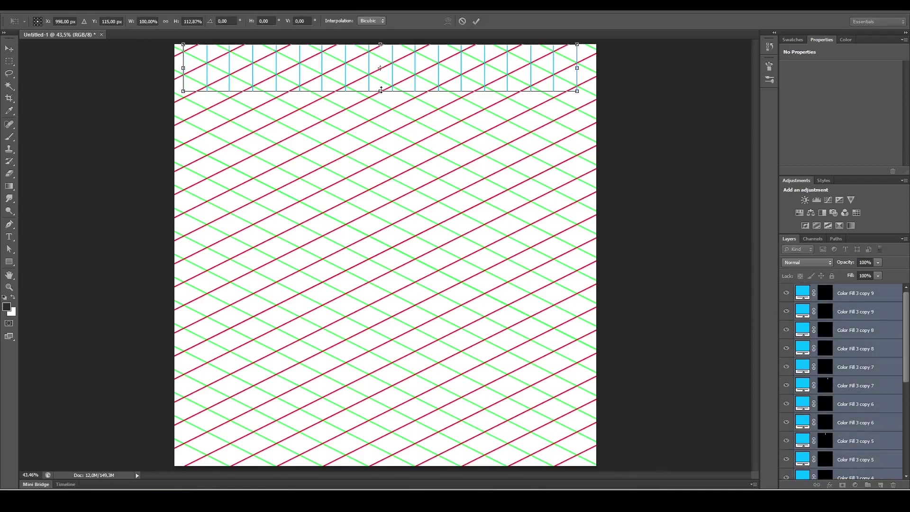
{"action": "left_click_drag", "start_coordinate": [381, 90], "coordinate": [389, 466]}
{"action": "left_click_drag", "start_coordinate": [381, 45], "coordinate": [382, 37]}
{"action": "key", "text": "Return"}
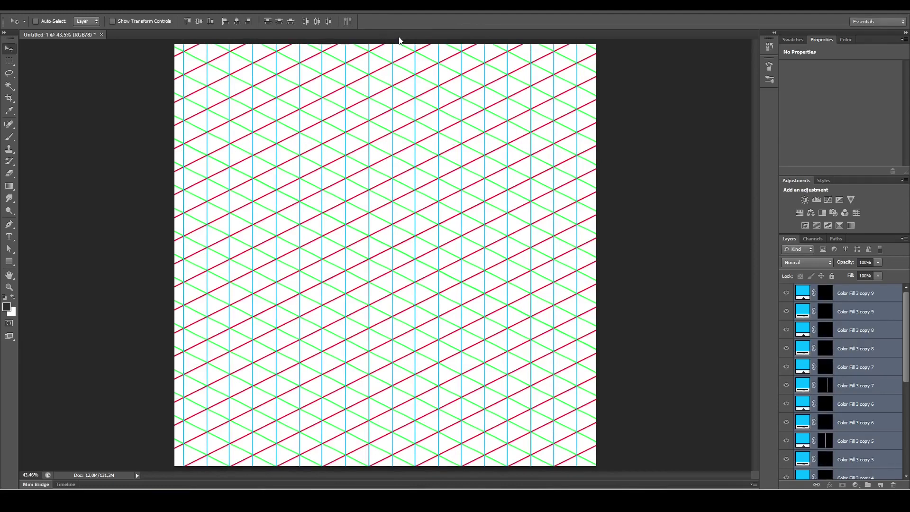
- Group the cyan line layers and name the group 'Z-grid lines'
{"action": "key", "text": "ctrl+g"}
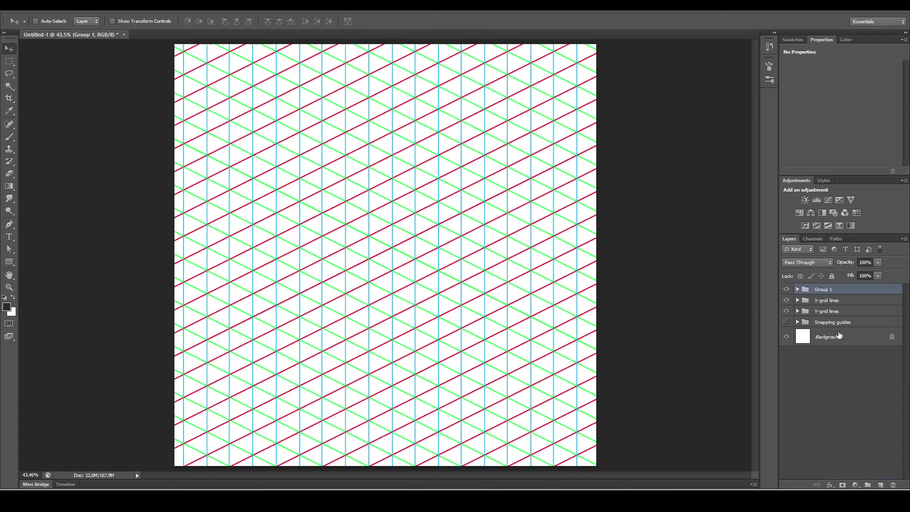
{"action": "double_click", "coordinate": [825, 293]}
{"action": "type", "text": "Z-grid lines"}
{"action": "key", "text": "Return"}
- Group the Z-, X- and Y-grid groups as 'Isogrid' and set its opacity to 30%
{"action": "left_click", "coordinate": [847, 312], "text": "shift"}
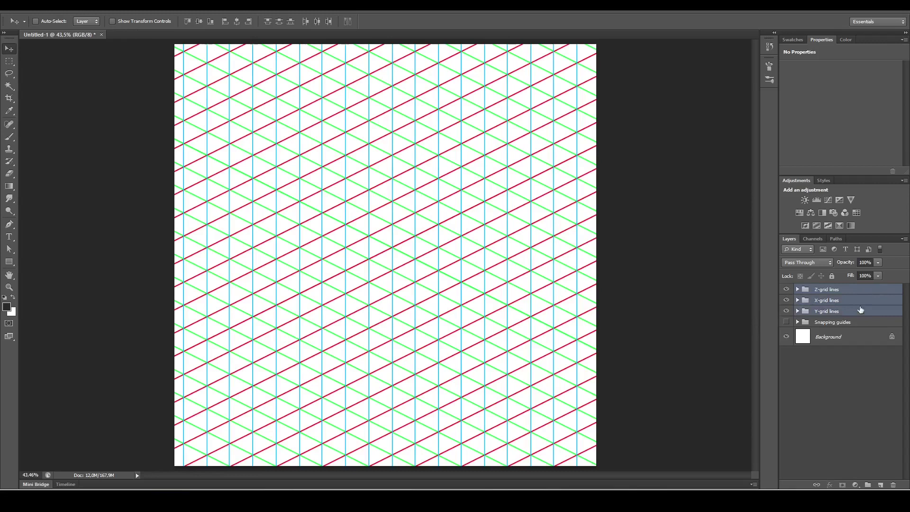
{"action": "key", "text": "ctrl+g"}
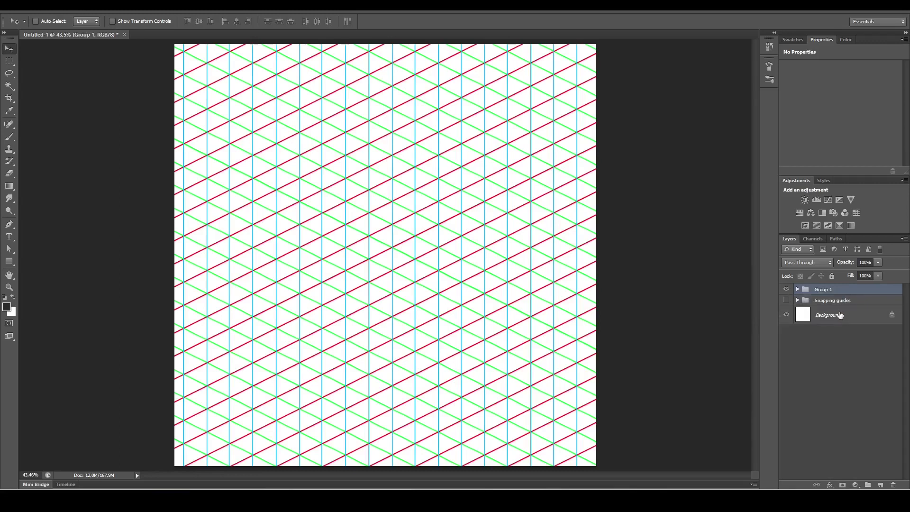
{"action": "double_click", "coordinate": [824, 289]}
{"action": "type", "text": "Isogrid"}
{"action": "key", "text": "Return"}
{"action": "double_click", "coordinate": [862, 262]}
{"action": "type", "text": "30"}
{"action": "key", "text": "Return"}
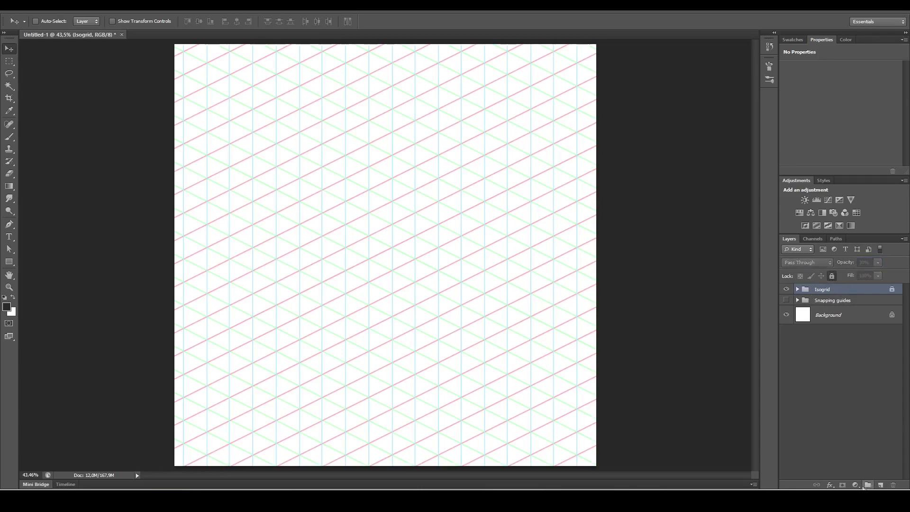
- Add a dark orange Solid Color fill layer and invert its mask to hide it
{"action": "left_click", "coordinate": [855, 485]}
{"action": "left_click", "coordinate": [843, 278]}
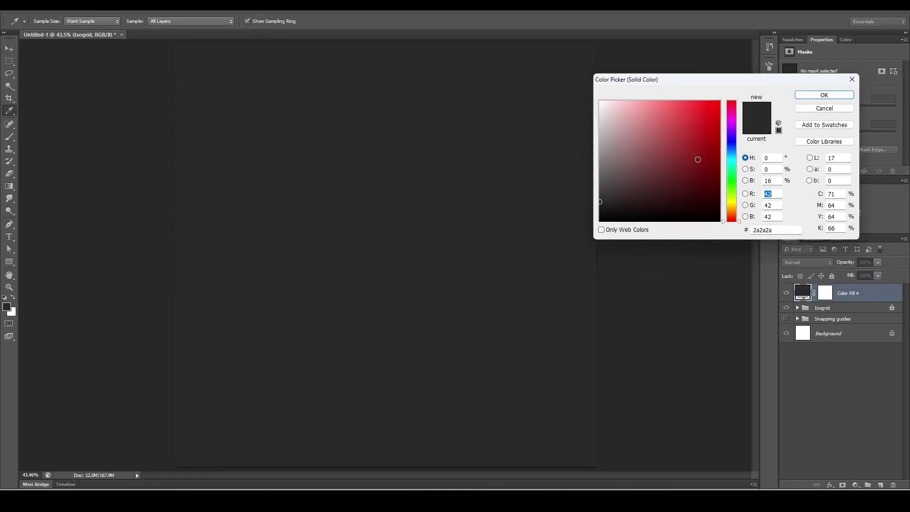
{"action": "left_click_drag", "start_coordinate": [699, 159], "coordinate": [730, 211]}
{"action": "left_click", "coordinate": [721, 109]}
{"action": "left_click", "coordinate": [711, 133]}
{"action": "left_click", "coordinate": [824, 95]}
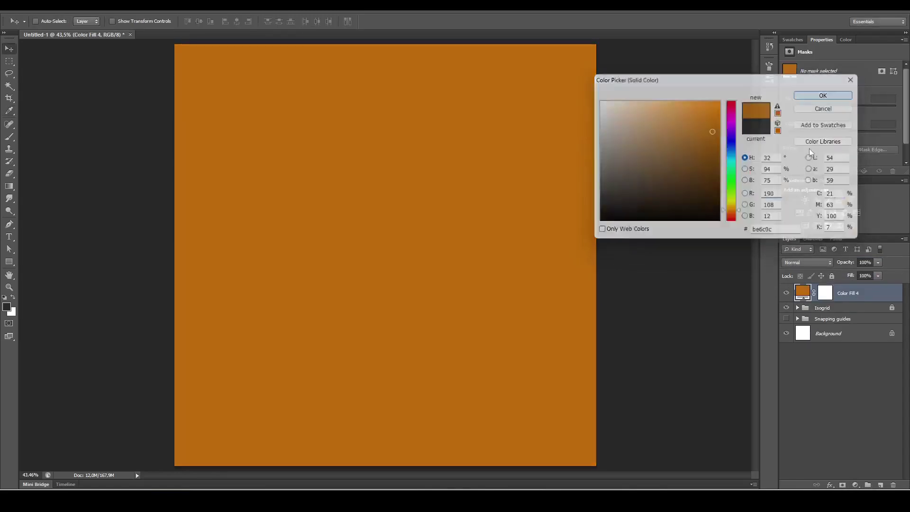
{"action": "key", "text": "ctrl+i"}
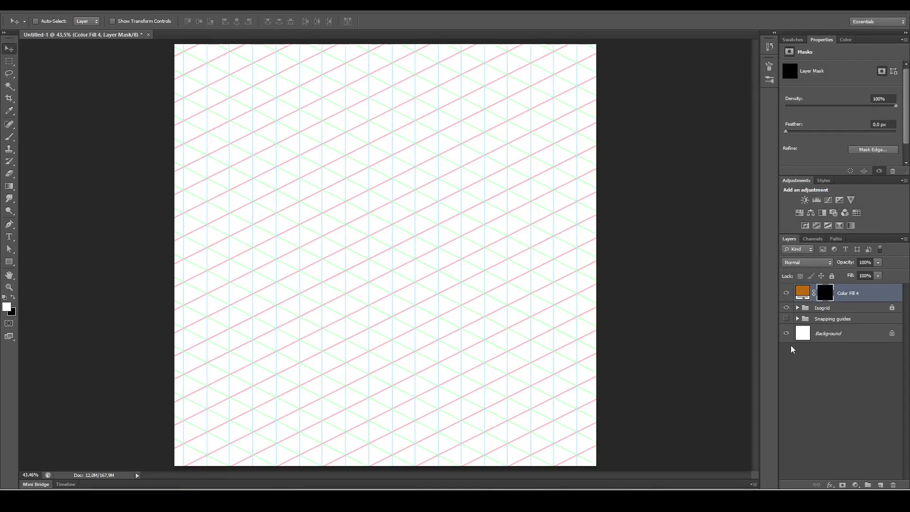
- Prepare the Brush tool with white as the foreground painting colour
{"action": "key", "text": "b"}
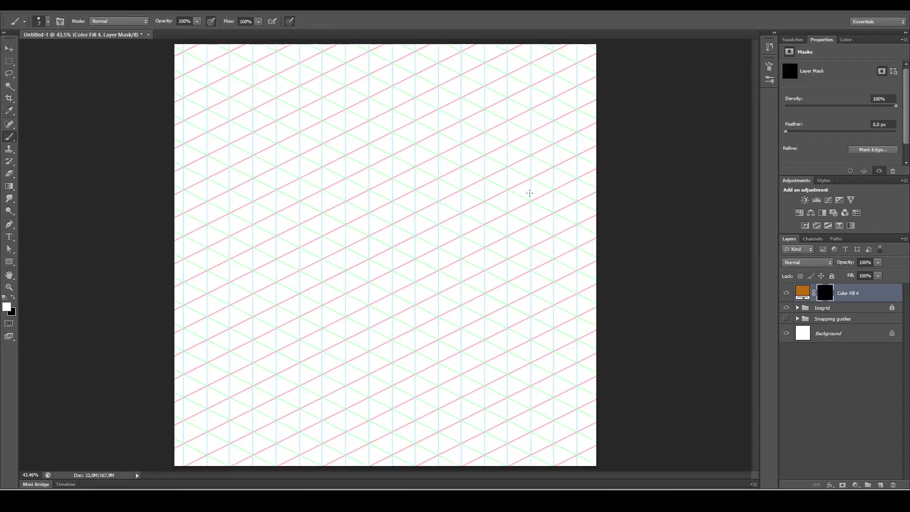
{"action": "left_click_drag", "start_coordinate": [486, 153], "coordinate": [512, 311]}
{"action": "key", "text": "ctrl+z"}
{"action": "left_click", "coordinate": [770, 67]}
{"action": "left_click", "coordinate": [770, 68]}
{"action": "left_click", "coordinate": [7, 307]}
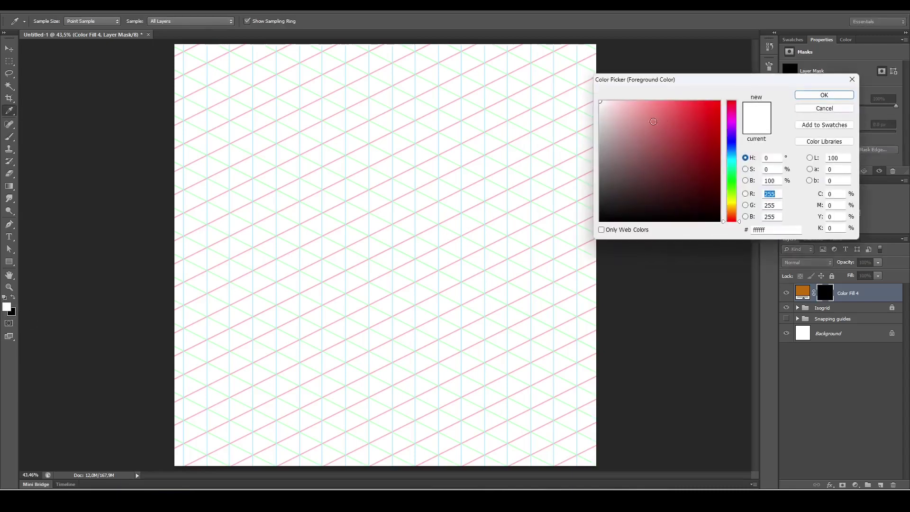
{"action": "left_click", "coordinate": [825, 96]}
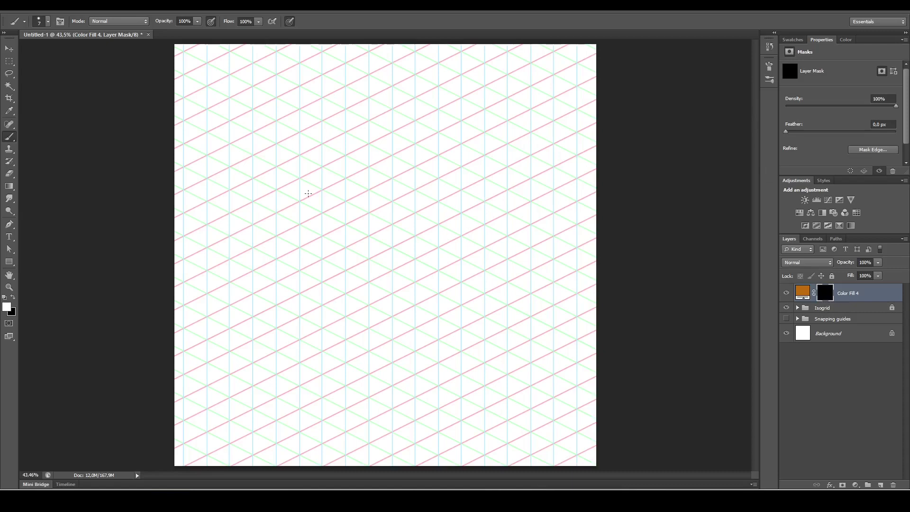
- Zoom in and paint the cube's front edge through the mask, undoing stray strokes
{"action": "left_click_drag", "start_coordinate": [388, 155], "coordinate": [432, 175]}
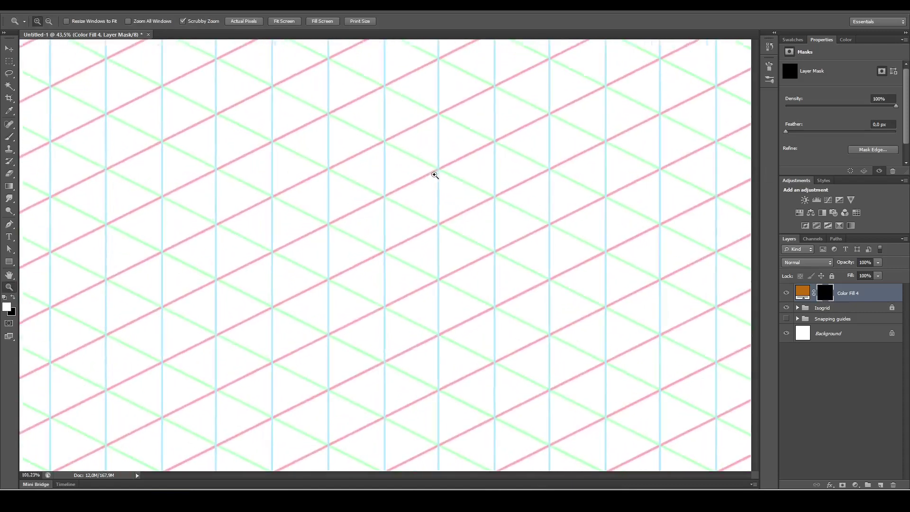
{"action": "mouse_move", "coordinate": [384, 195]}
{"action": "left_mouse_down"}
{"action": "mouse_move", "coordinate": [384, 305]}
{"action": "mouse_move", "coordinate": [392, 307]}
{"action": "mouse_move", "coordinate": [495, 250]}
{"action": "mouse_move", "coordinate": [493, 141]}
{"action": "left_mouse_up"}
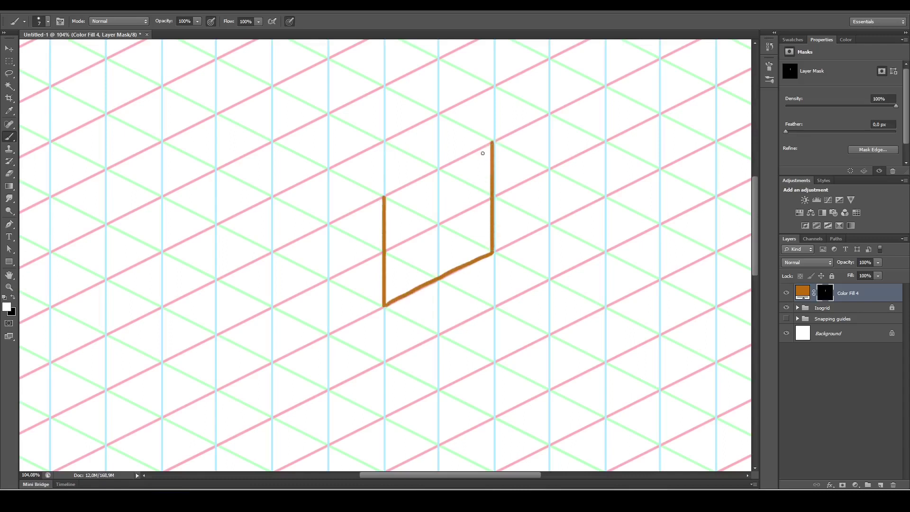
{"action": "left_click_drag", "start_coordinate": [385, 197], "coordinate": [489, 144]}
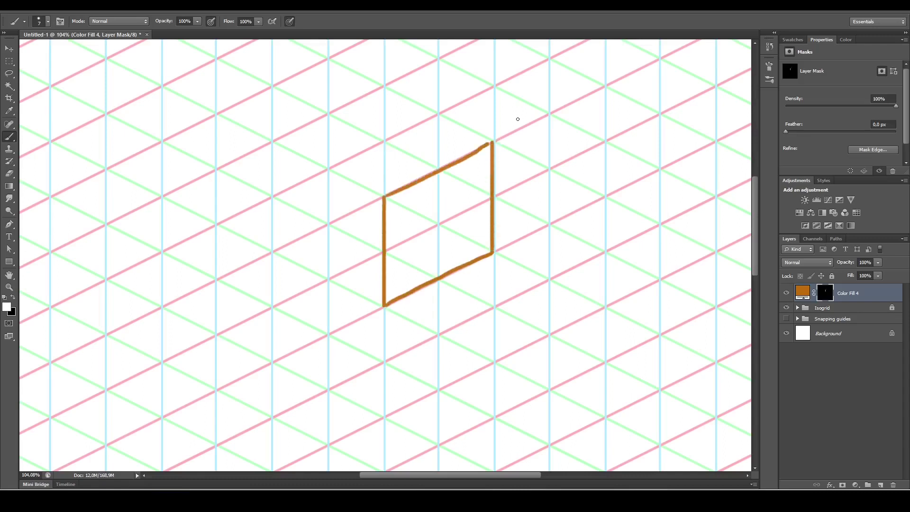
{"action": "key", "text": "ctrl+z"}
{"action": "key", "text": "x"}
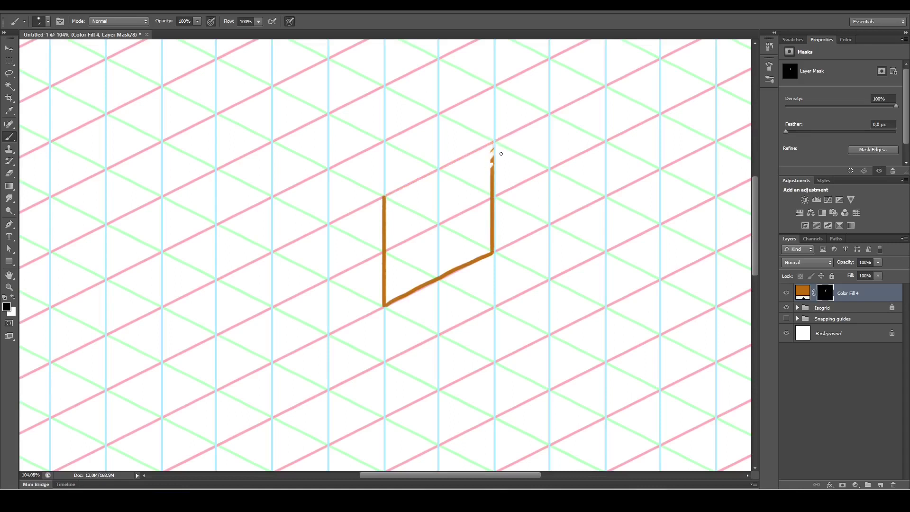
{"action": "key", "text": "ctrl+z"}
{"action": "key", "text": "x"}
{"action": "left_click_drag", "start_coordinate": [384, 196], "coordinate": [407, 184]}
{"action": "key", "text": "ctrl+z"}
- Remove a stray squiggle, then paint the cube's upper, bottom-left and inner top edges
{"action": "left_click_drag", "start_coordinate": [429, 163], "coordinate": [444, 226]}
{"action": "key", "text": "x"}
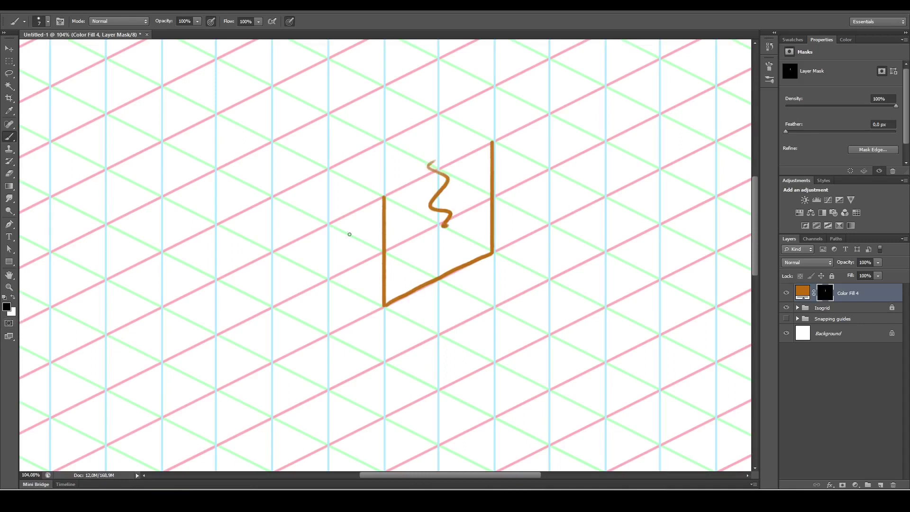
{"action": "left_click_drag", "start_coordinate": [453, 174], "coordinate": [438, 192]}
{"action": "key", "text": "ctrl+z"}
{"action": "key", "text": "ctrl+z"}
{"action": "key", "text": "ctrl+z"}
{"action": "key", "text": "ctrl+alt+z"}
{"action": "key", "text": "x"}
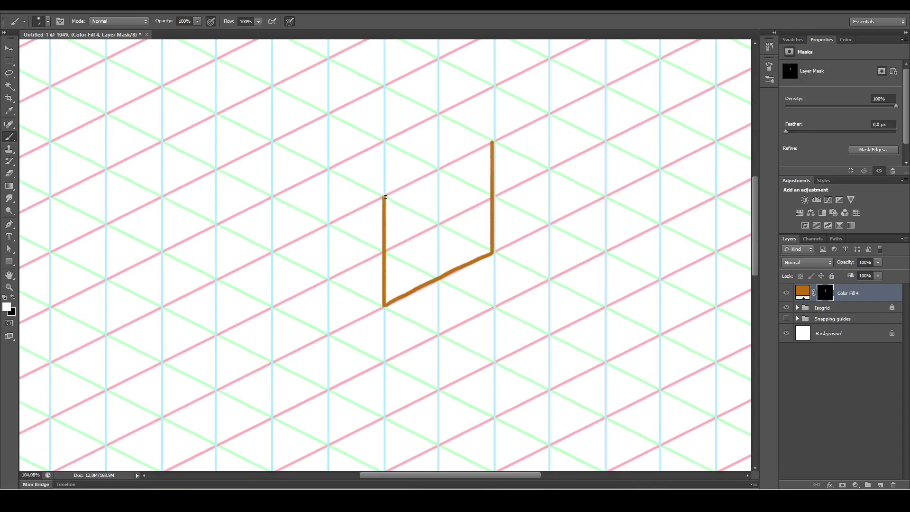
{"action": "mouse_move", "coordinate": [386, 197]}
{"action": "left_mouse_down"}
{"action": "mouse_move", "coordinate": [493, 141]}
{"action": "mouse_move", "coordinate": [385, 86]}
{"action": "mouse_move", "coordinate": [351, 102]}
{"action": "mouse_move", "coordinate": [272, 141]}
{"action": "mouse_move", "coordinate": [271, 248]}
{"action": "left_mouse_up"}
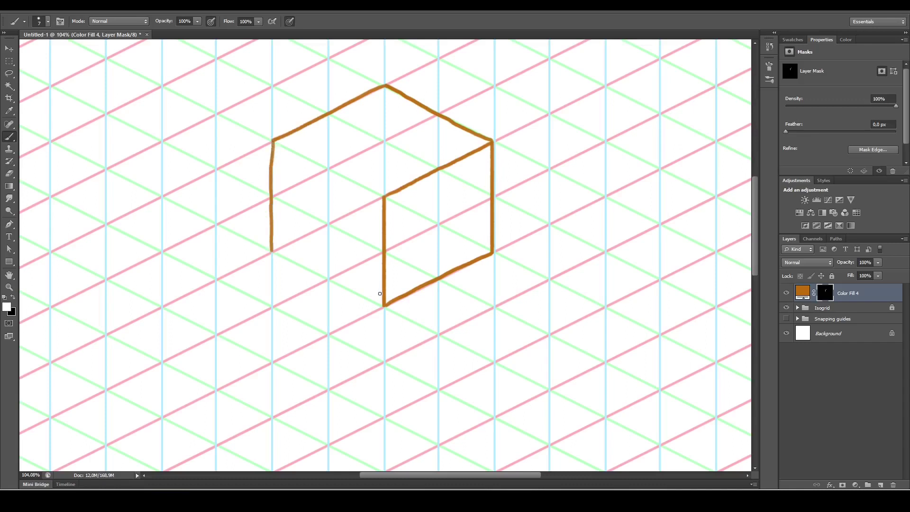
{"action": "left_click_drag", "start_coordinate": [384, 305], "coordinate": [269, 250]}
{"action": "left_click_drag", "start_coordinate": [383, 197], "coordinate": [277, 144]}
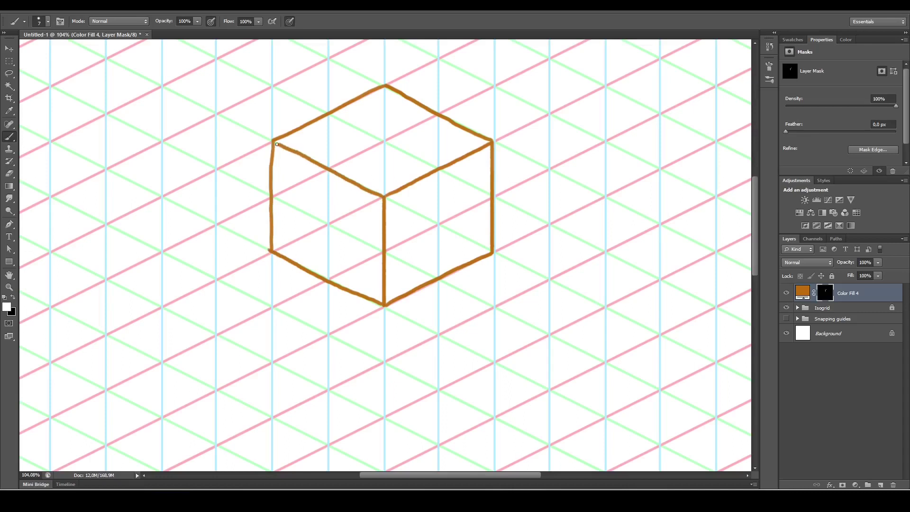
{"action": "left_click", "coordinate": [787, 307]}
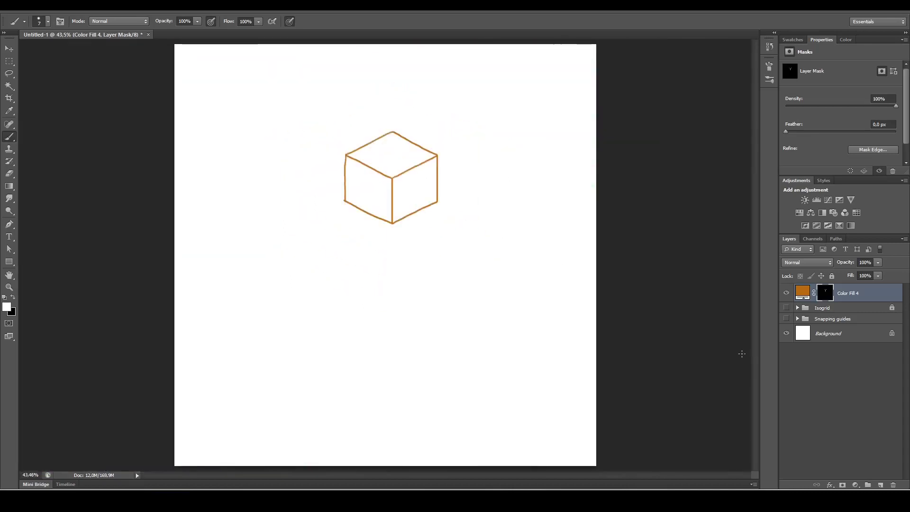
{"action": "left_click", "coordinate": [787, 308]}
{"action": "left_click", "coordinate": [786, 308]}
{"action": "left_click", "coordinate": [787, 308]}
{"action": "left_click", "coordinate": [787, 308]}
{"action": "left_click", "coordinate": [787, 308]}
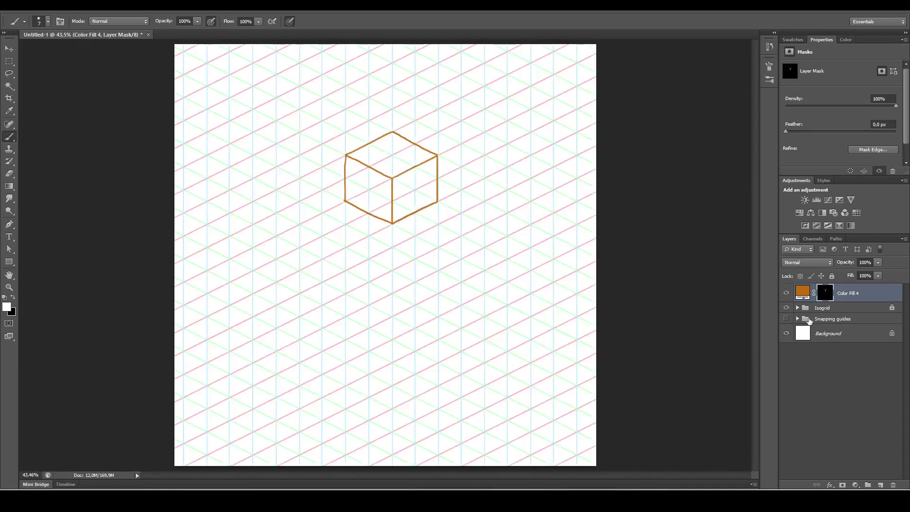